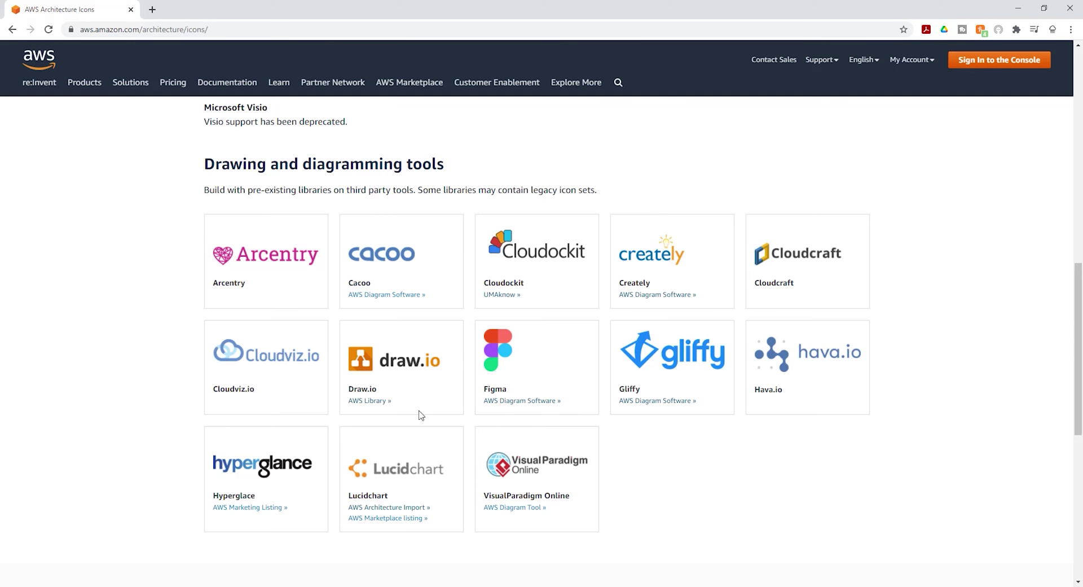
Open the Draw.io AWS library, search the shapes for "aws region", and insert the blue dashed Region group.
click(362, 402)
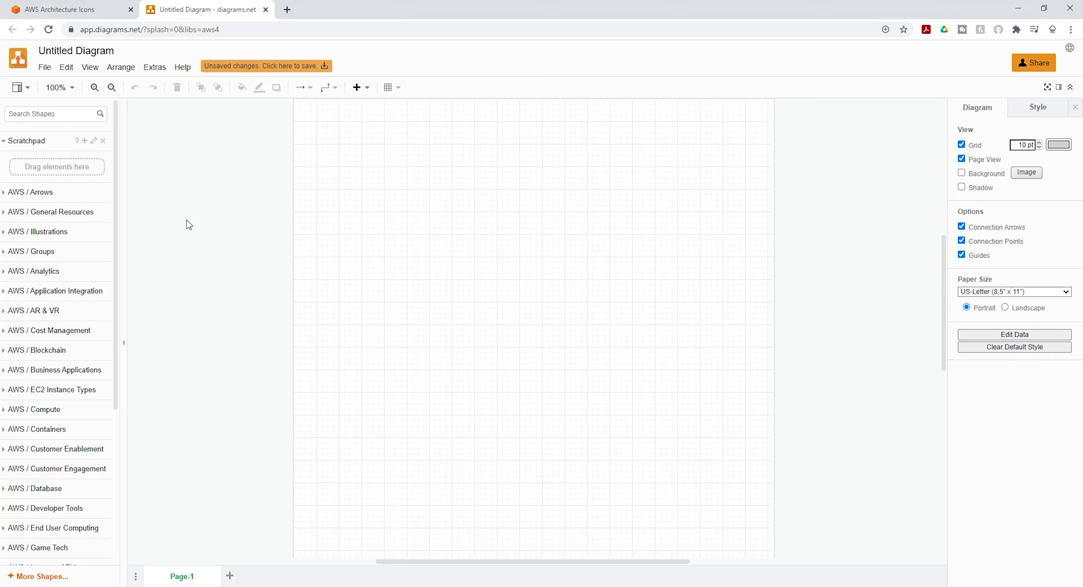
click(36, 114)
text(aws region)
key(Return)
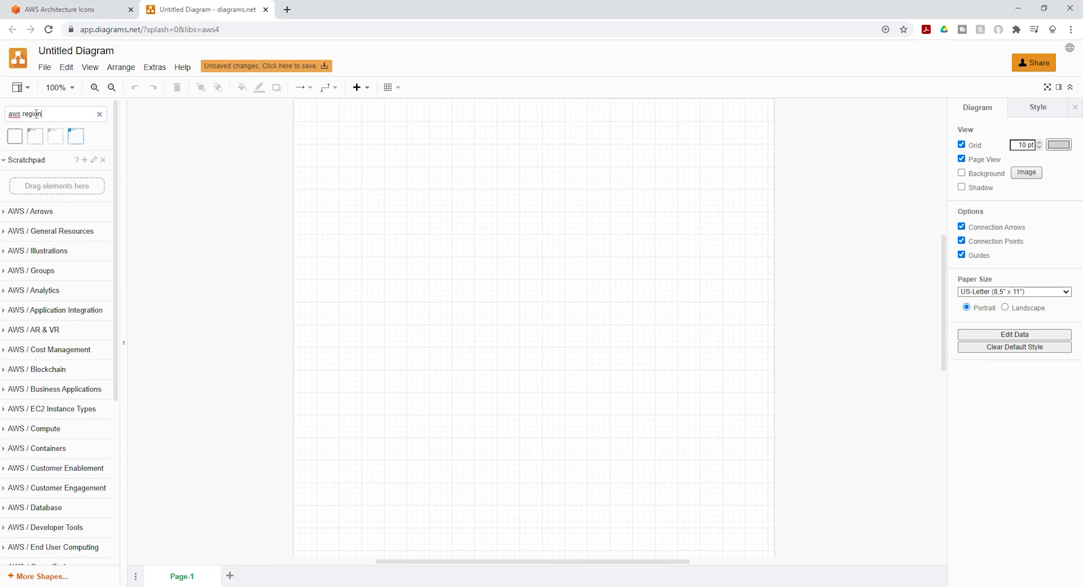
mouse_move(38, 136)
mouse_move(77, 138)
click(77, 138)
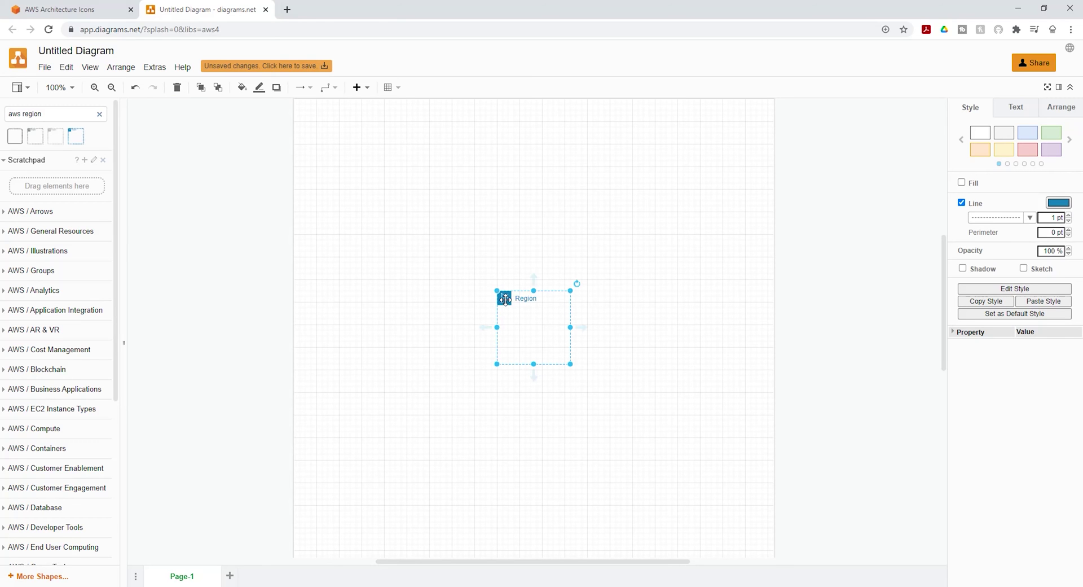
Enlarge the Region group into a wide rectangle that leaves room for the whole architecture across the two pages.
drag(571, 366, 934, 535)
scroll(725, 381, down, 3)
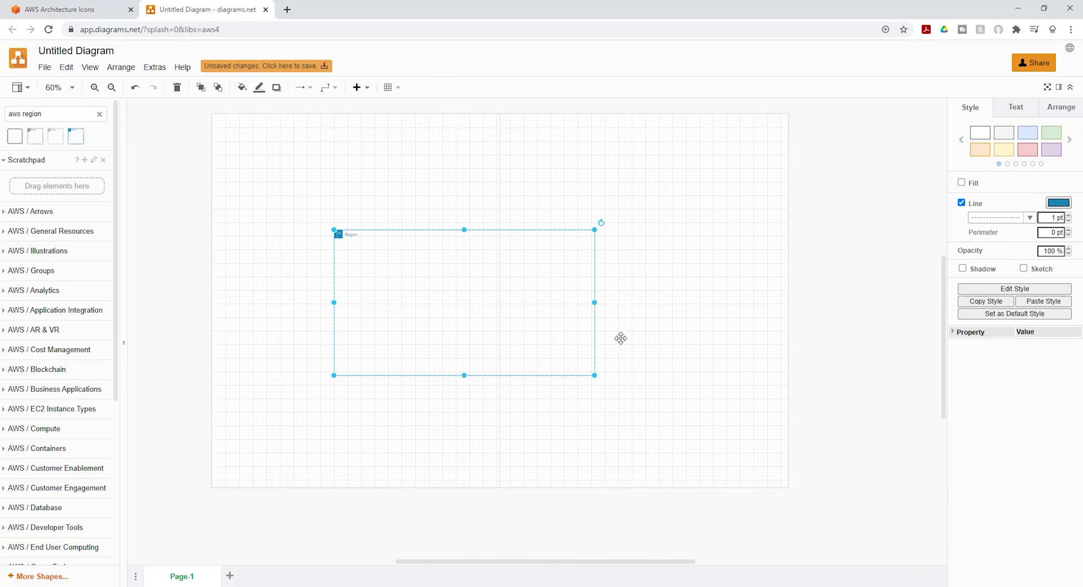
drag(587, 371, 662, 407)
scroll(621, 432, up, 3)
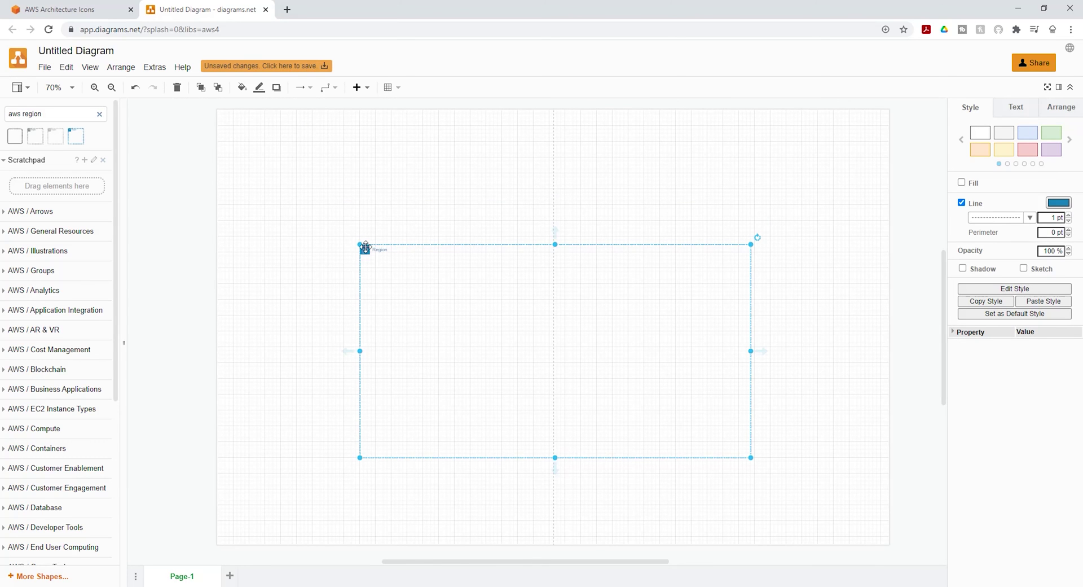
drag(362, 246, 315, 203)
drag(751, 201, 770, 204)
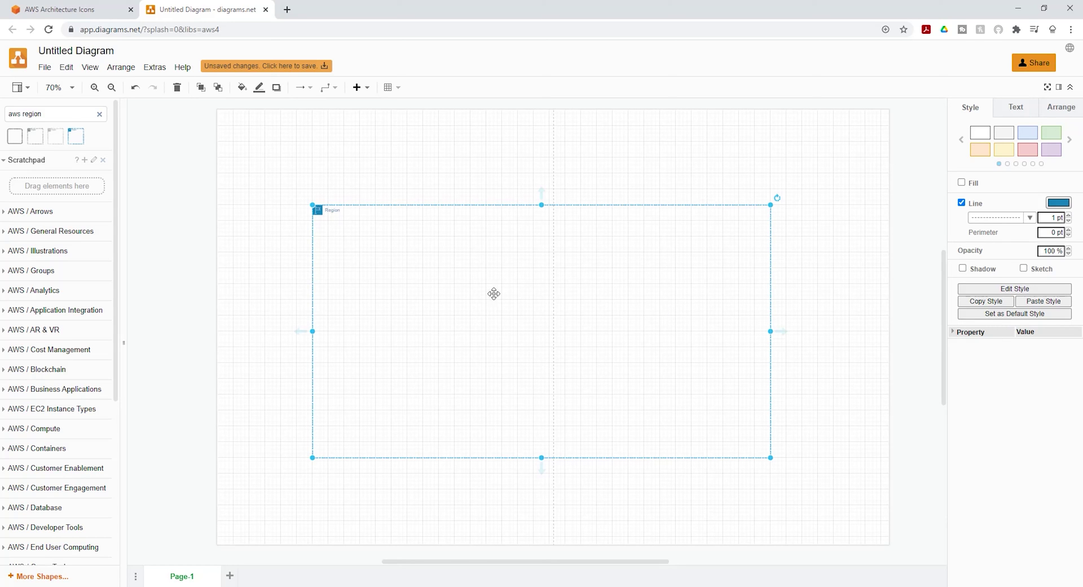
Search the shapes for "aws vpc" and insert the green VPC group into the diagram.
drag(62, 114, 10, 111)
text(aws vpc)
key(Return)
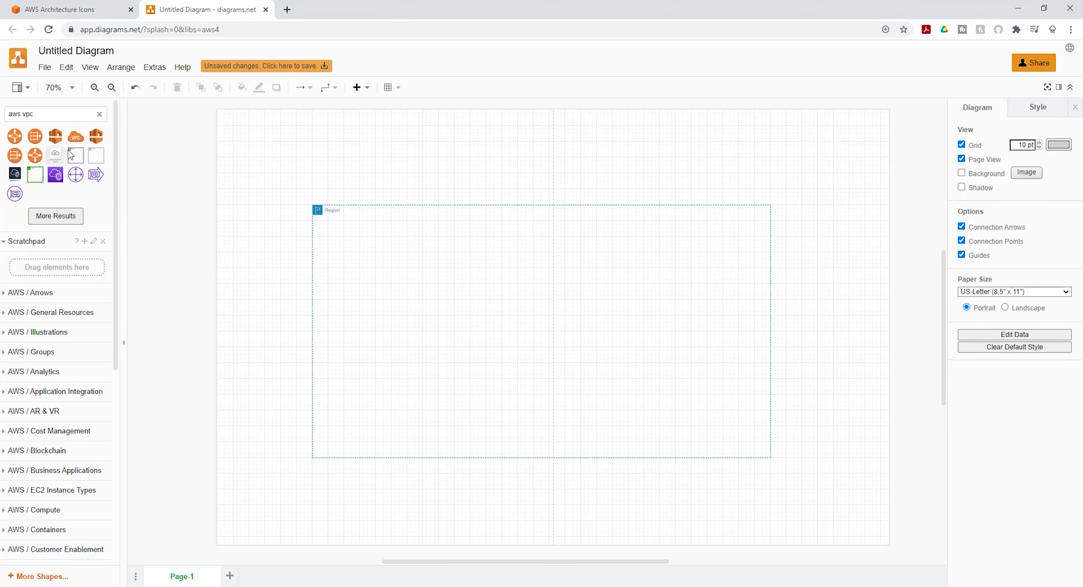
mouse_move(35, 178)
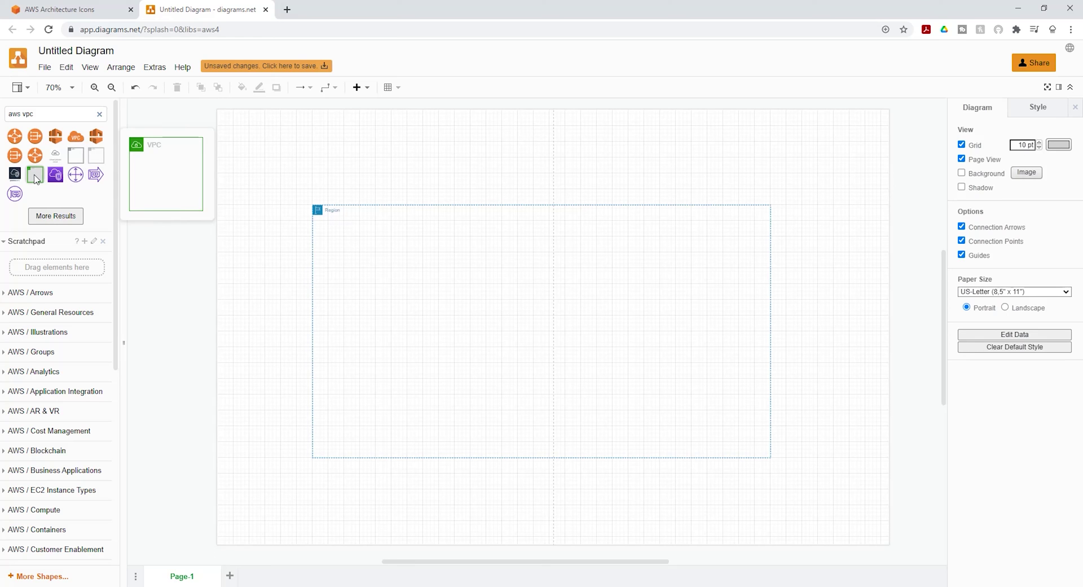
click(36, 179)
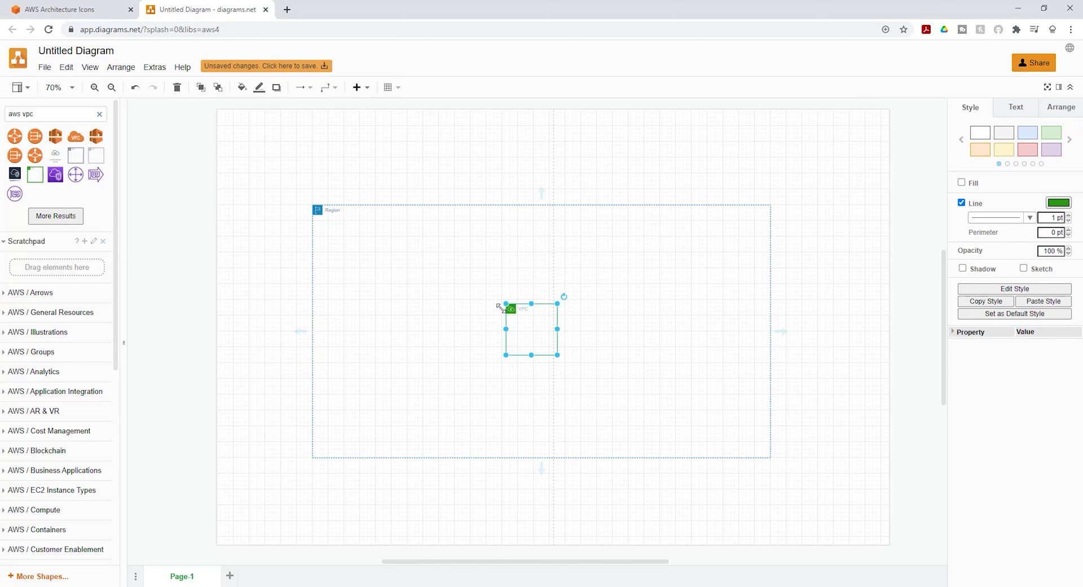
Resize the VPC group to nearly fill the Region, leaving a wider margin along its left edge.
drag(506, 305, 343, 220)
drag(557, 355, 755, 442)
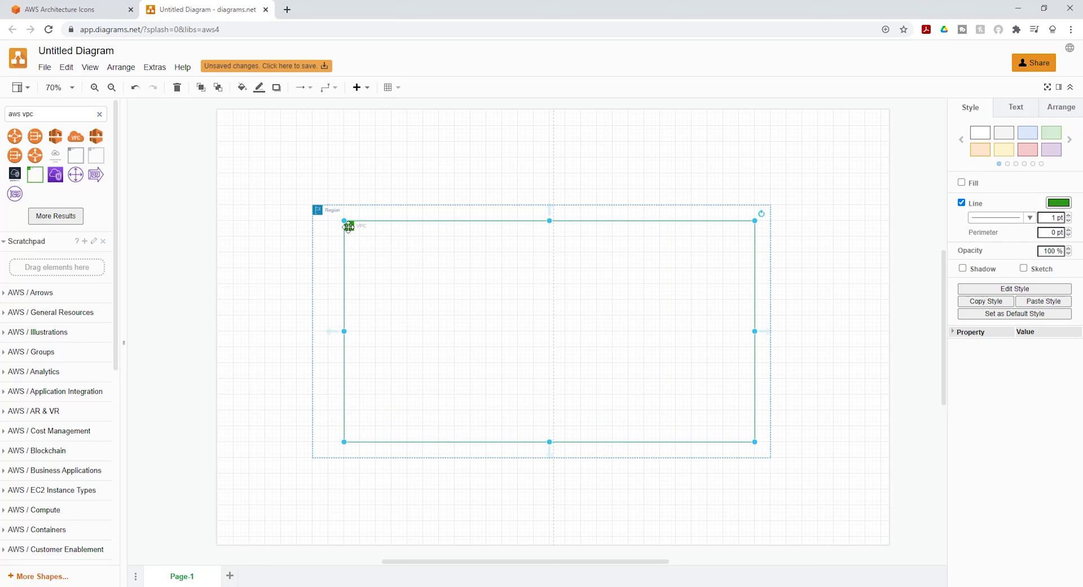
drag(344, 331, 360, 331)
click(654, 172)
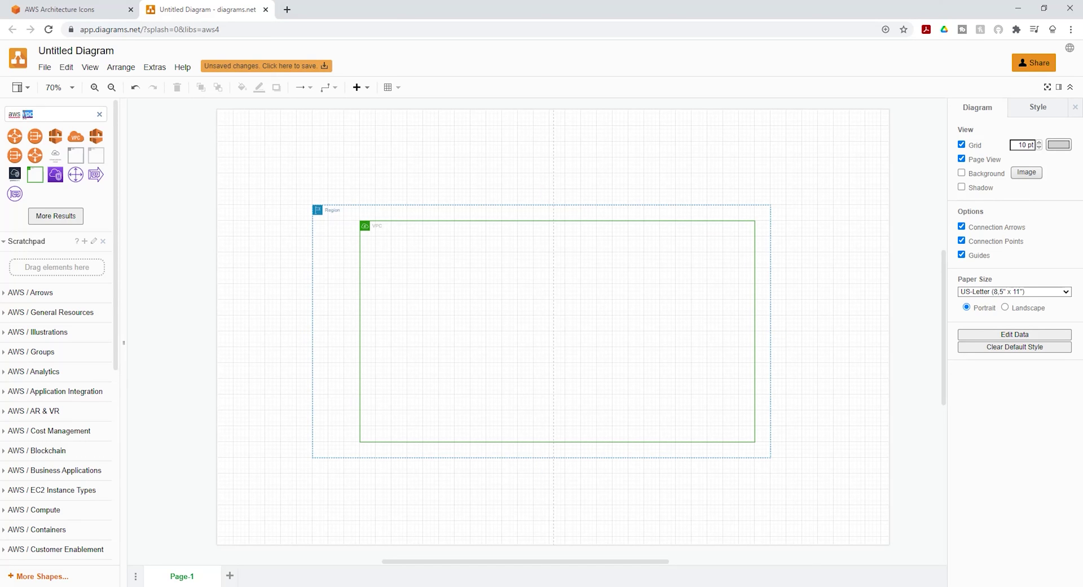
Search the shapes for "aws availability zone" and insert the blue dashed Availability Zone group.
text(a)
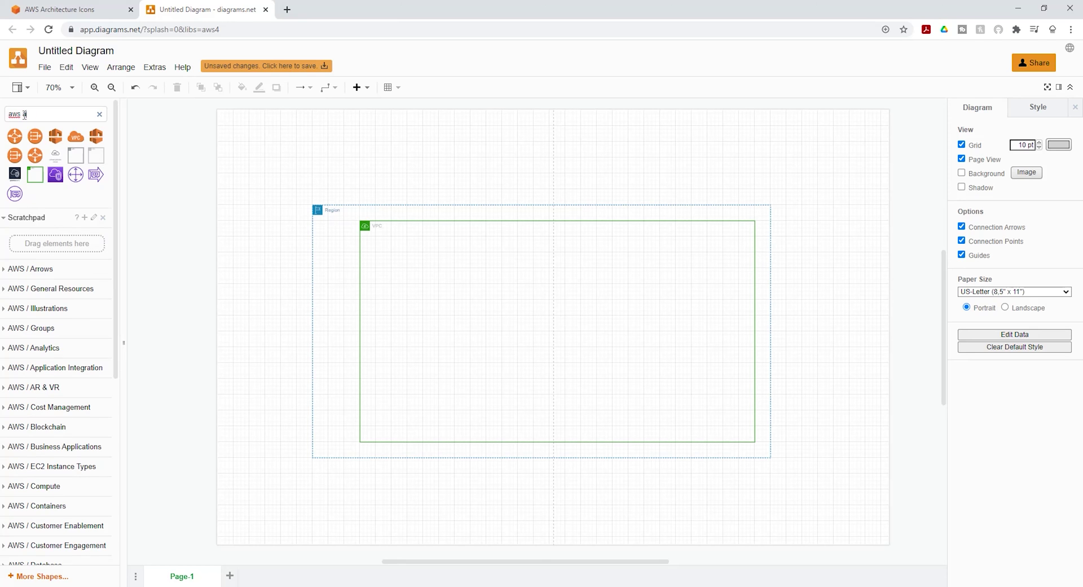
text(vailability zone)
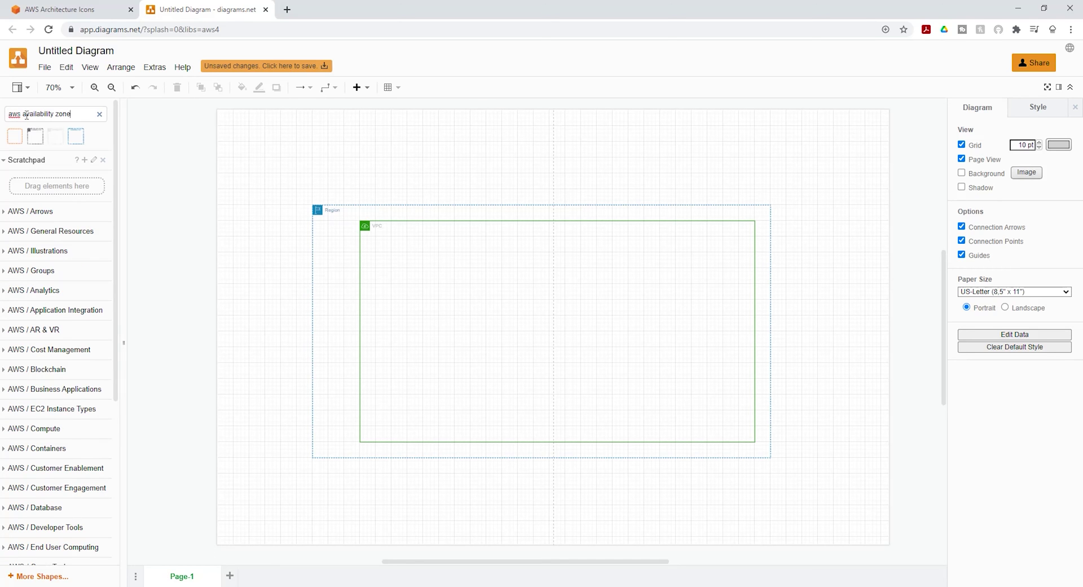
mouse_move(76, 140)
click(76, 140)
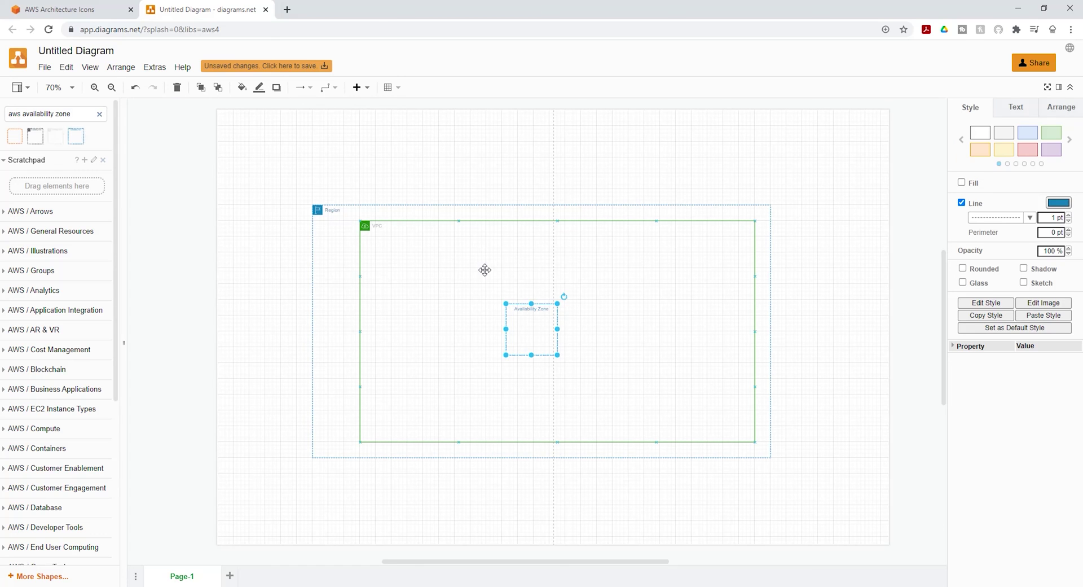
Resize the Availability Zone to about 920 by 200 pt, spanning the upper part of the VPC.
drag(506, 304, 376, 237)
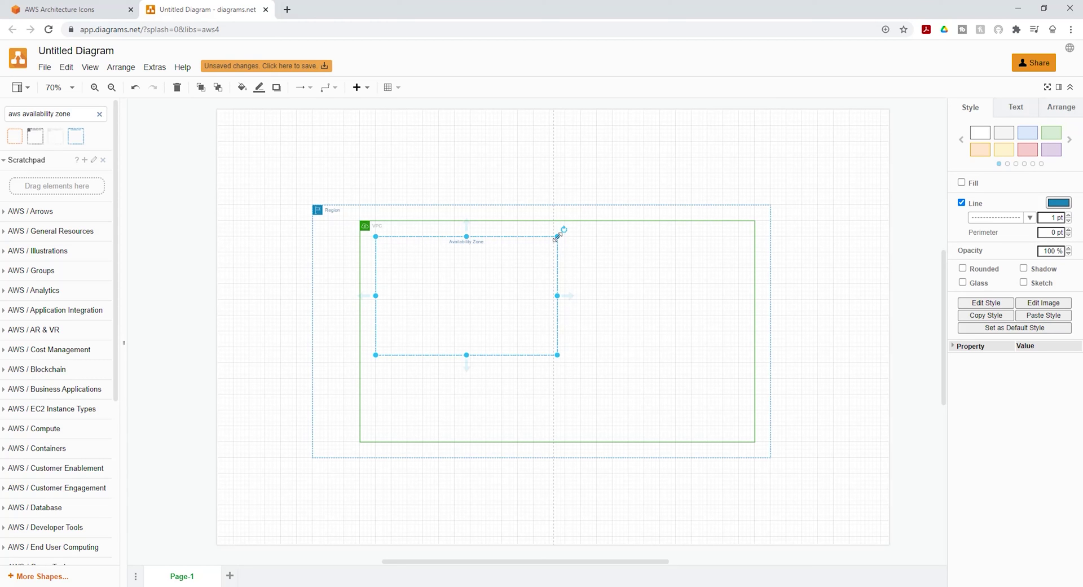
drag(557, 295, 740, 304)
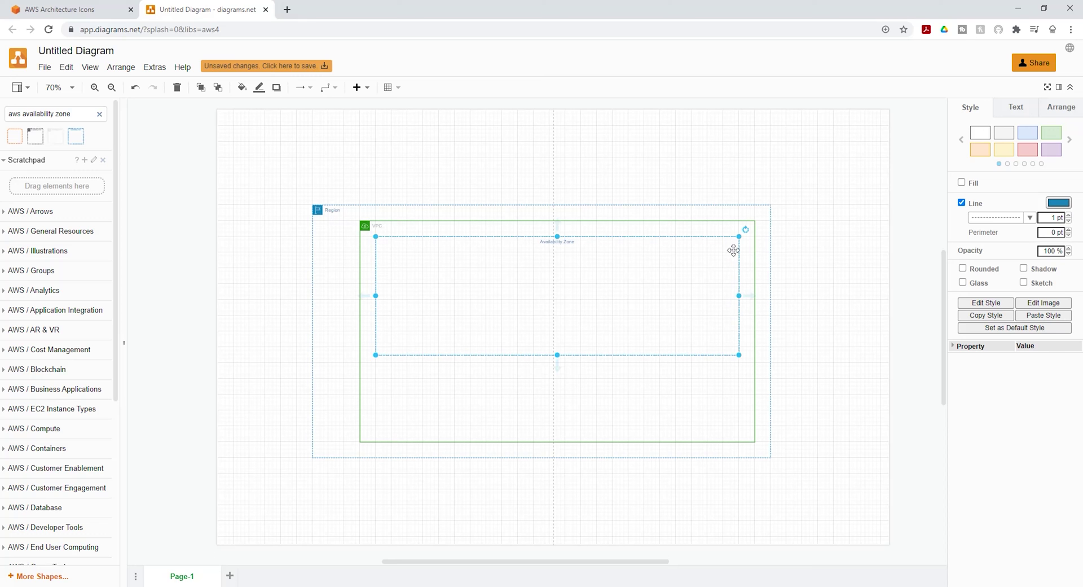
drag(557, 355, 566, 315)
scroll(608, 359, up, 1)
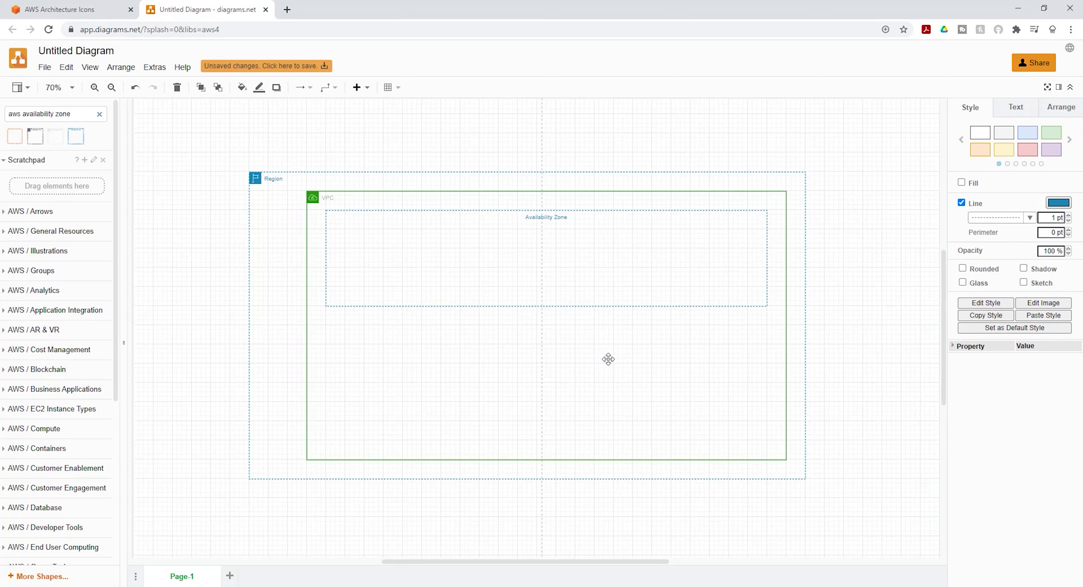
scroll(608, 359, up, 1)
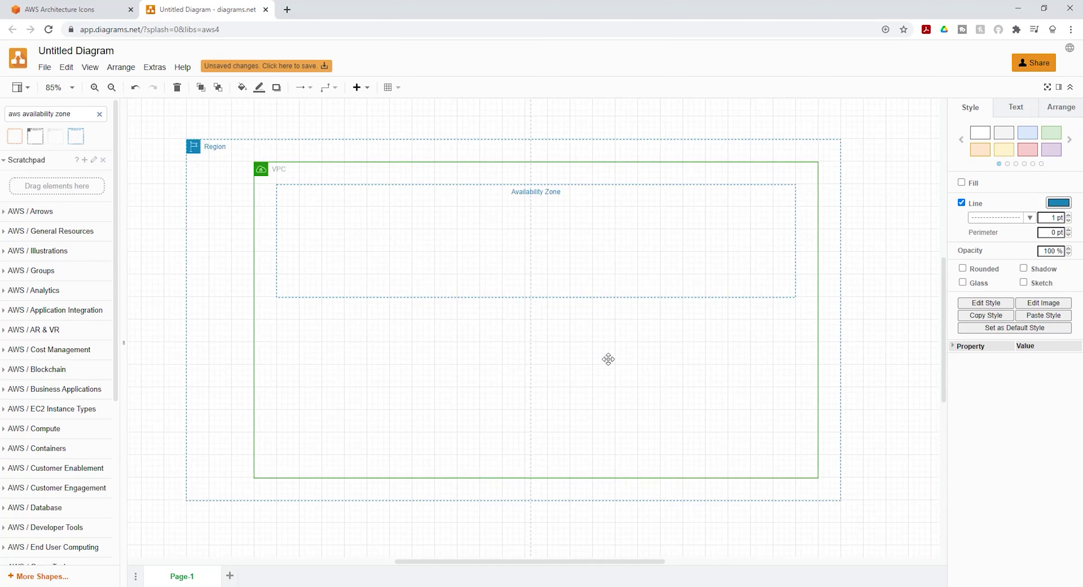
click(899, 191)
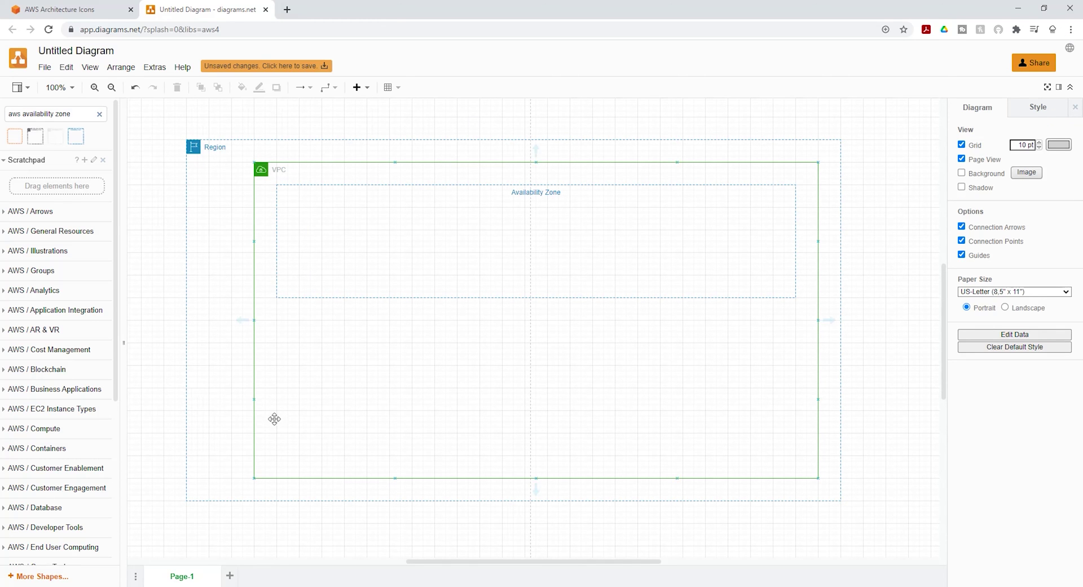
click(429, 185)
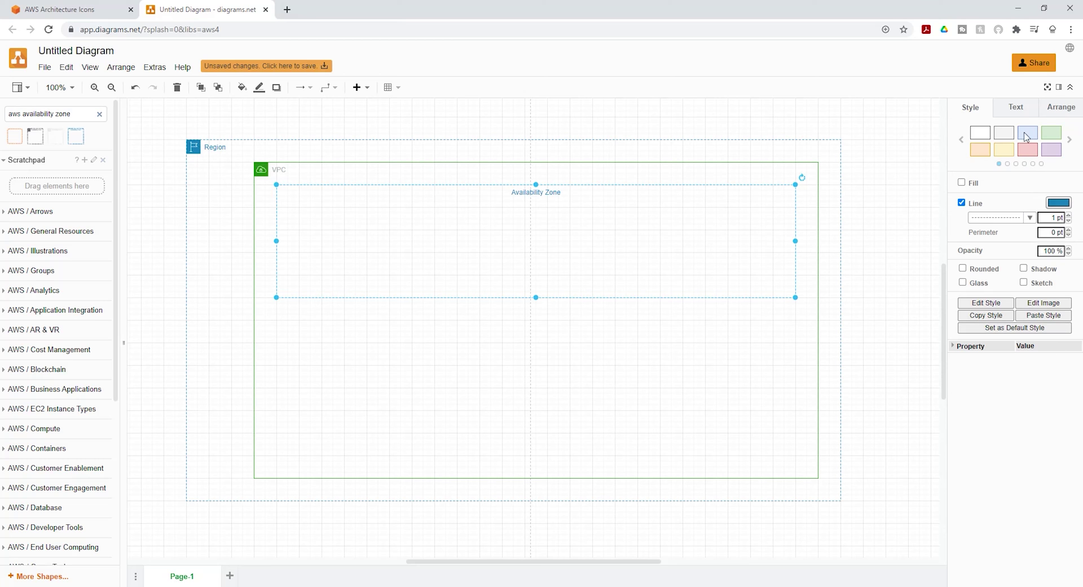
click(1015, 111)
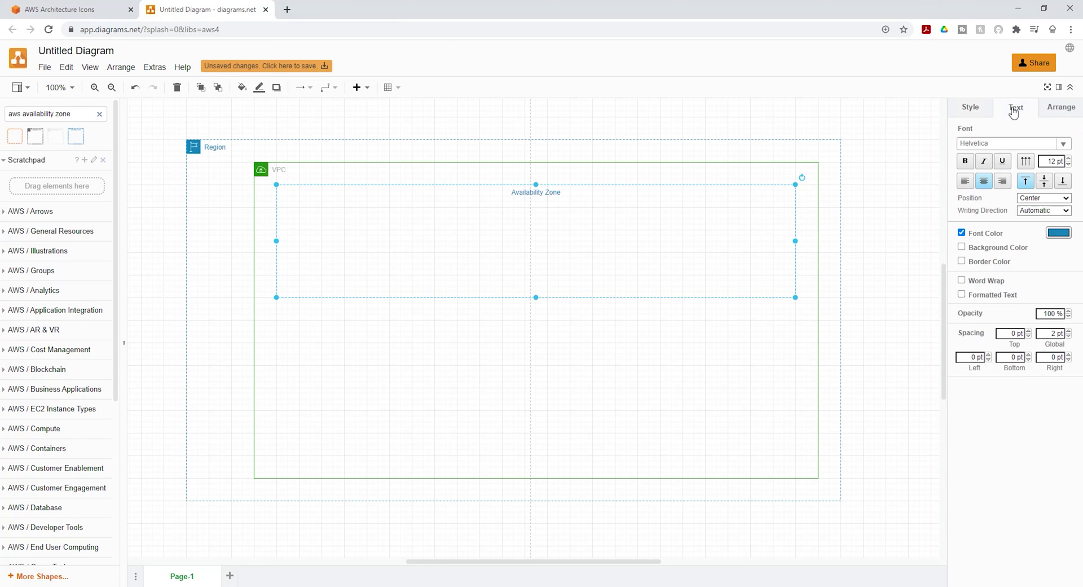
click(1068, 110)
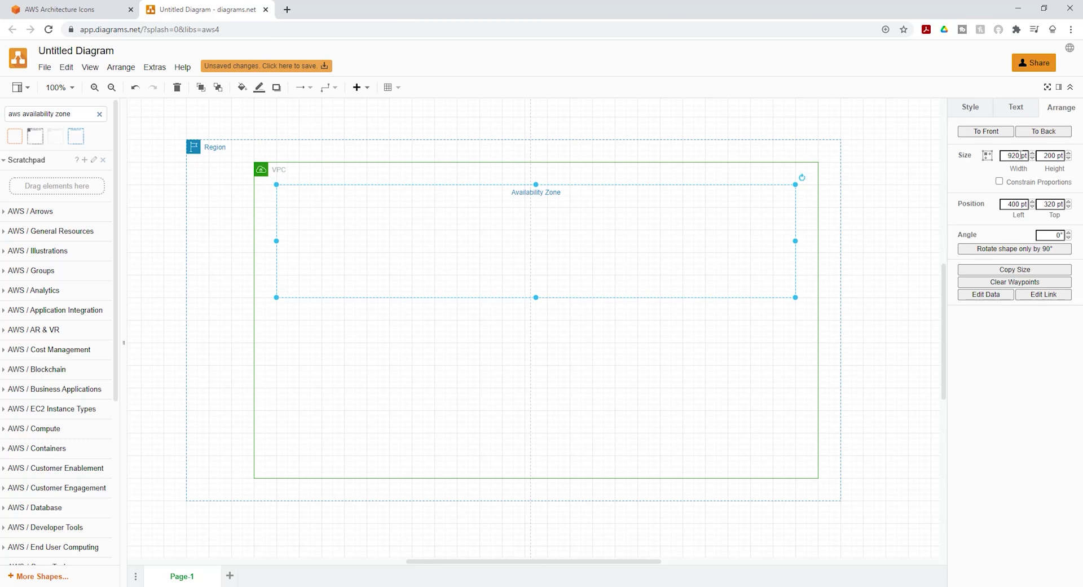
click(972, 107)
click(882, 257)
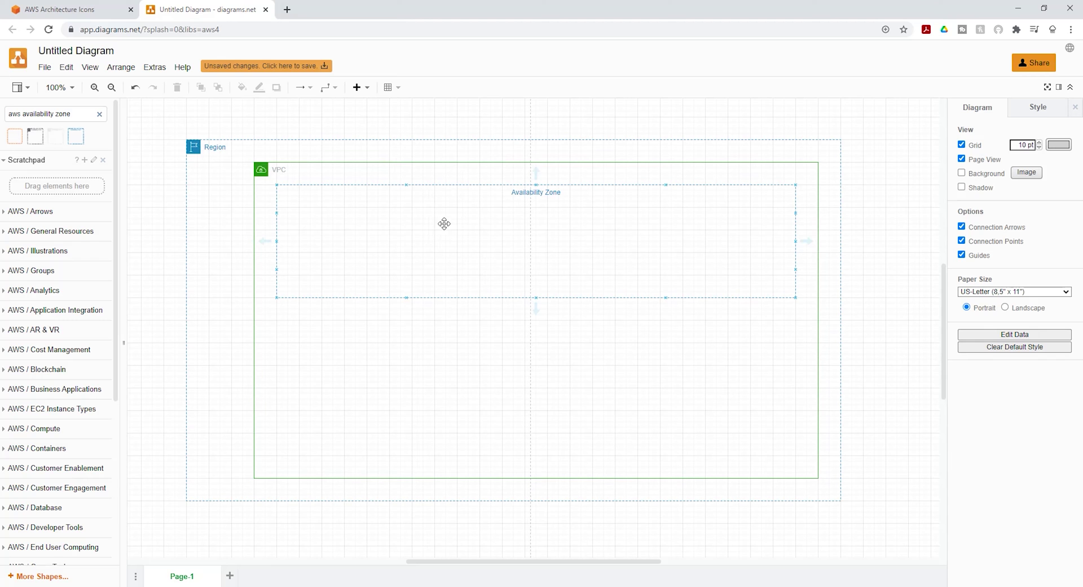
Duplicate the Availability Zone and place the copy in the lower part of the VPC, aligned with the original.
click(483, 227)
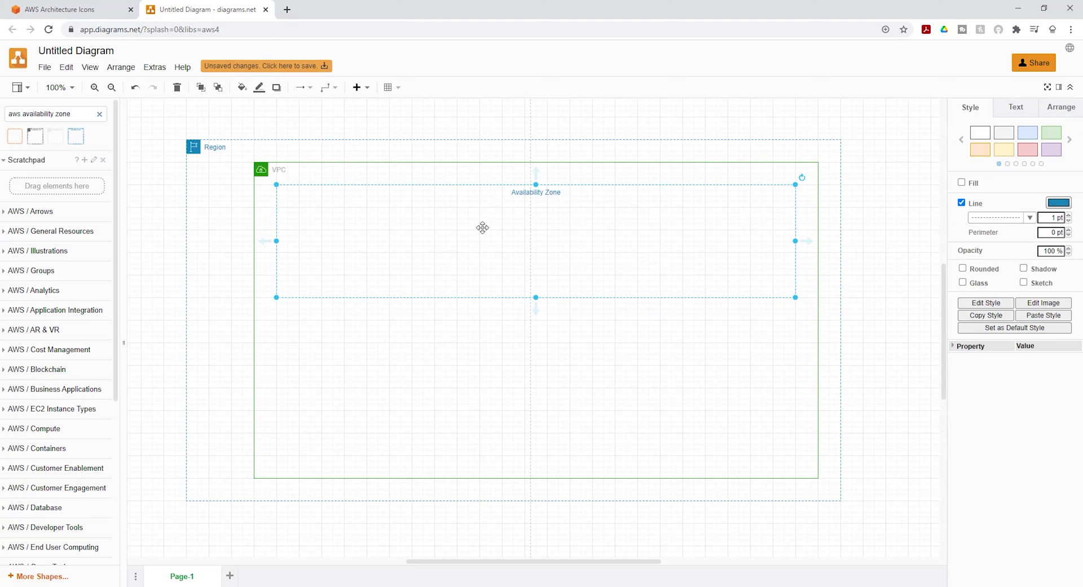
right_click(483, 227)
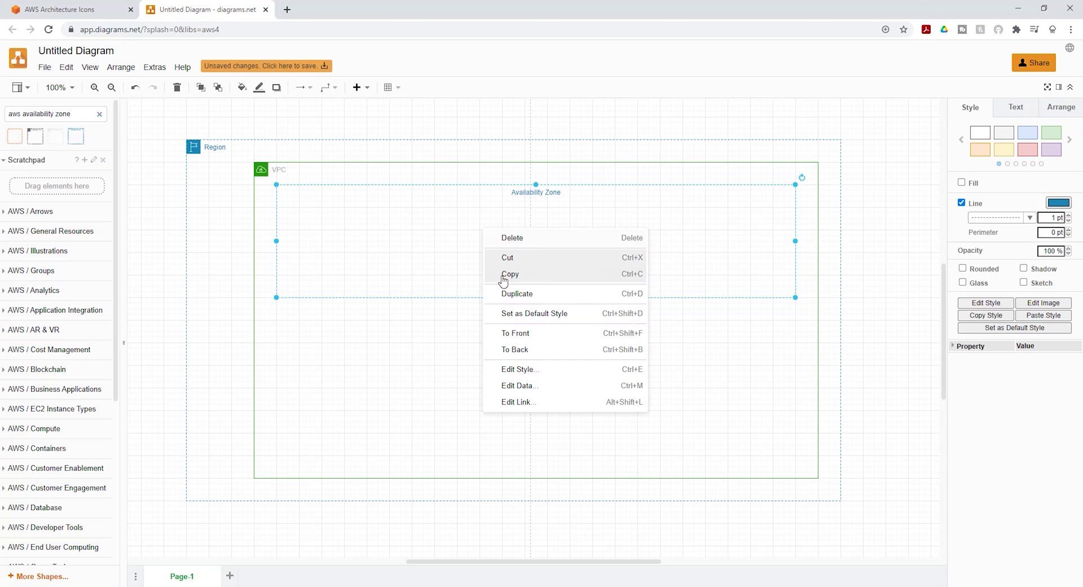
click(515, 293)
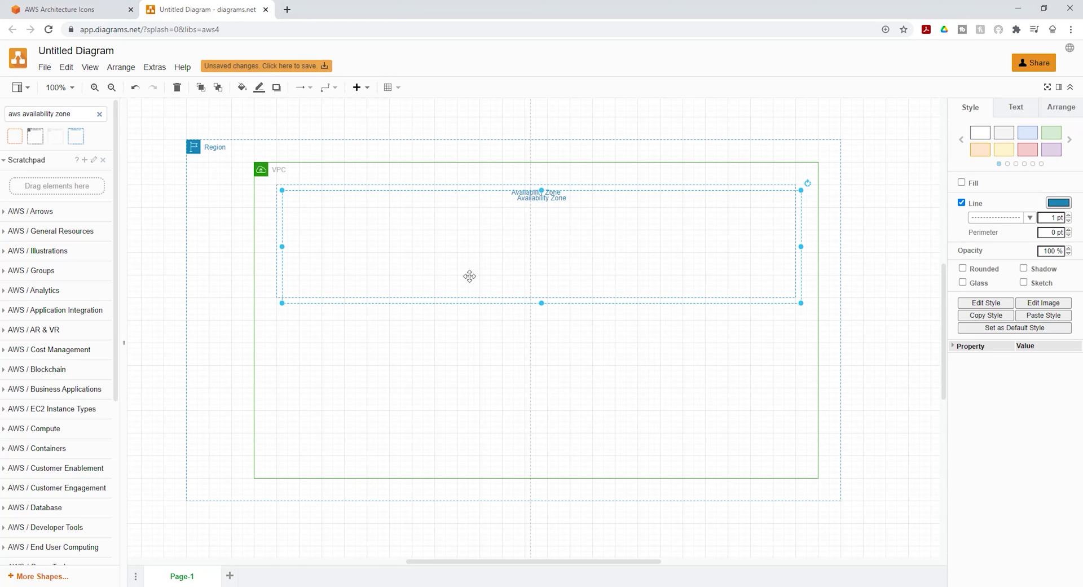
drag(429, 248, 420, 389)
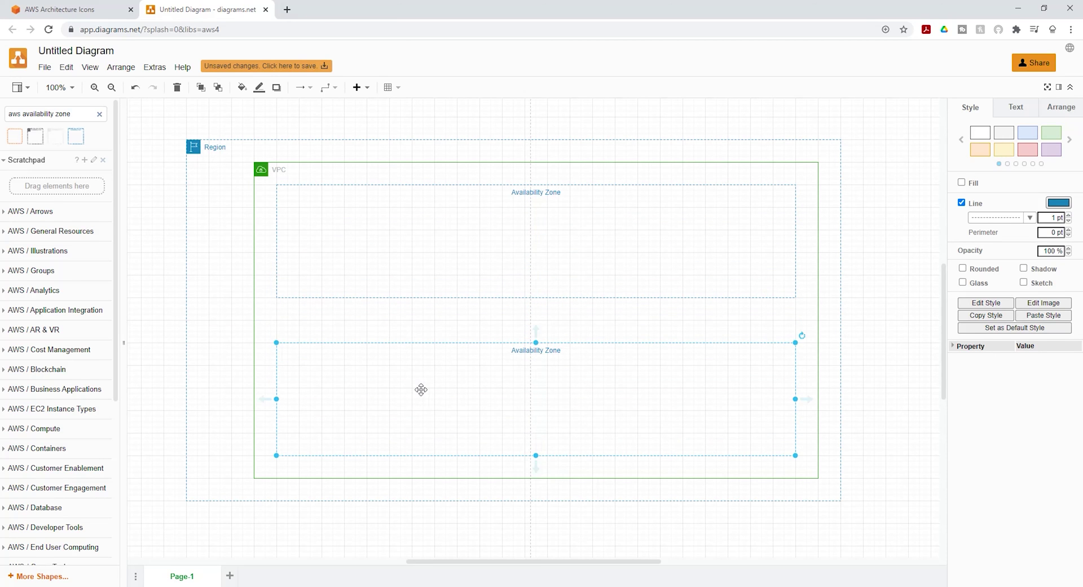
click(867, 207)
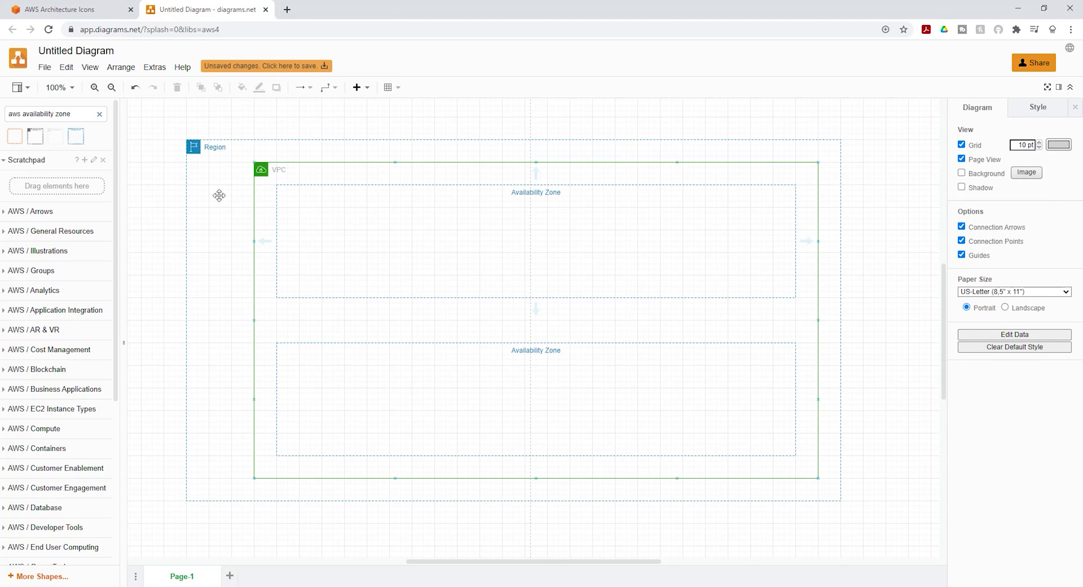
Insert a Public subnet group found by searching "public subnet", and place and widen it at the left end of the upper Availability Zone.
drag(84, 112, 8, 115)
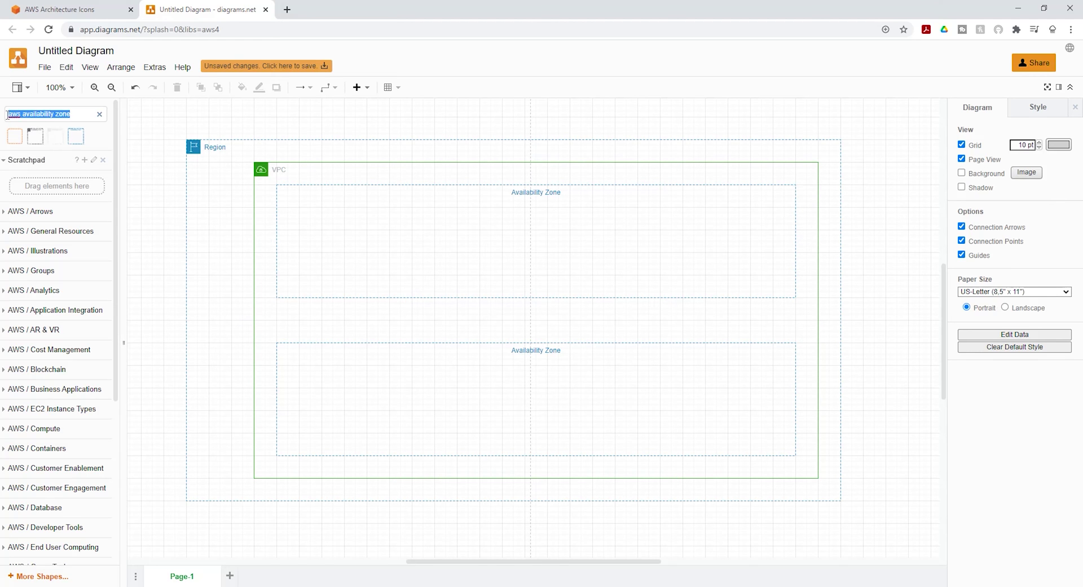
text(public subnet)
key(Return)
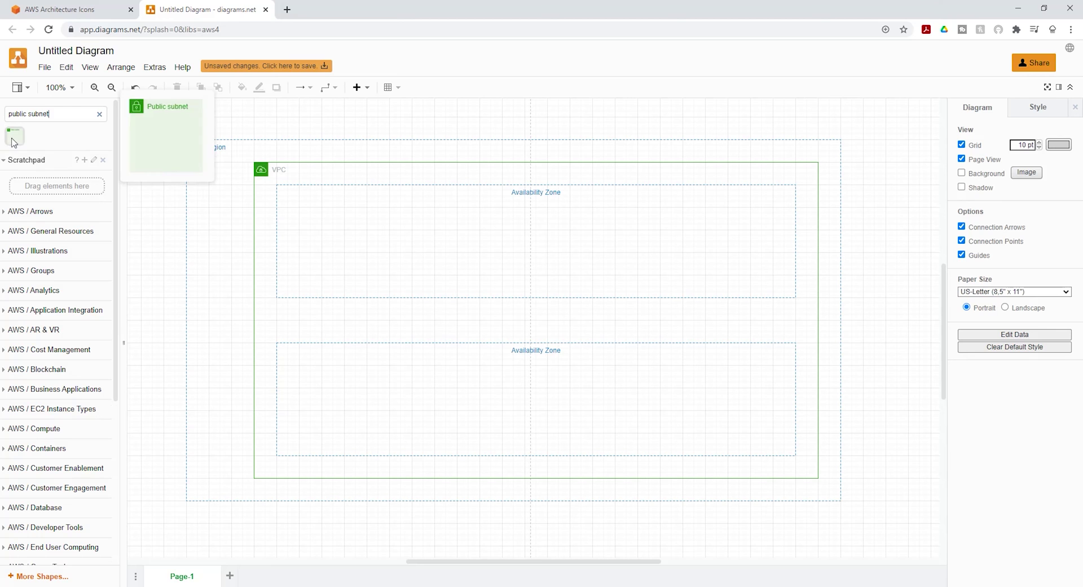
mouse_move(17, 140)
click(17, 140)
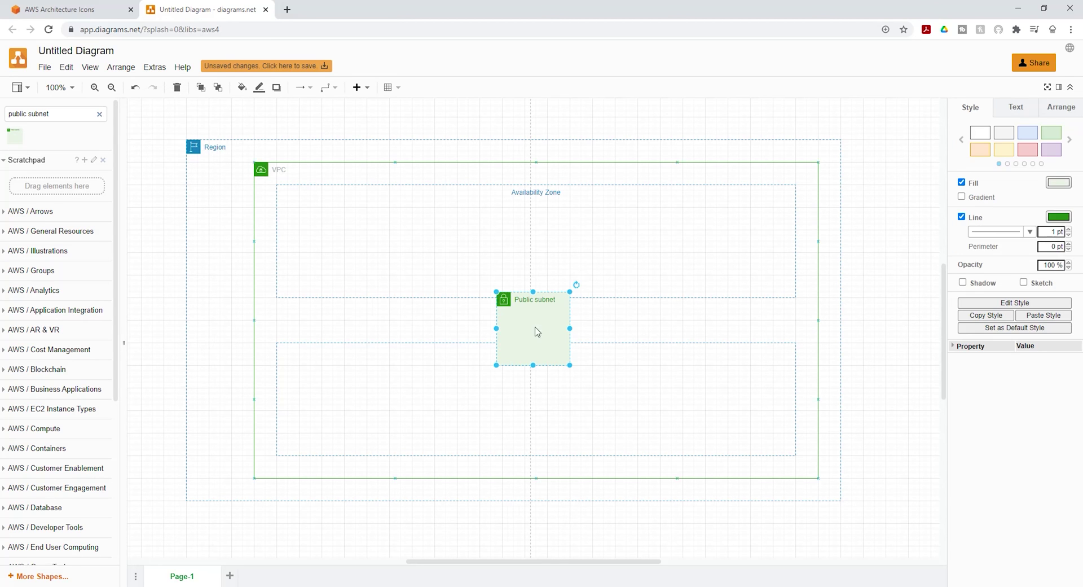
drag(529, 329, 394, 241)
drag(350, 238, 413, 243)
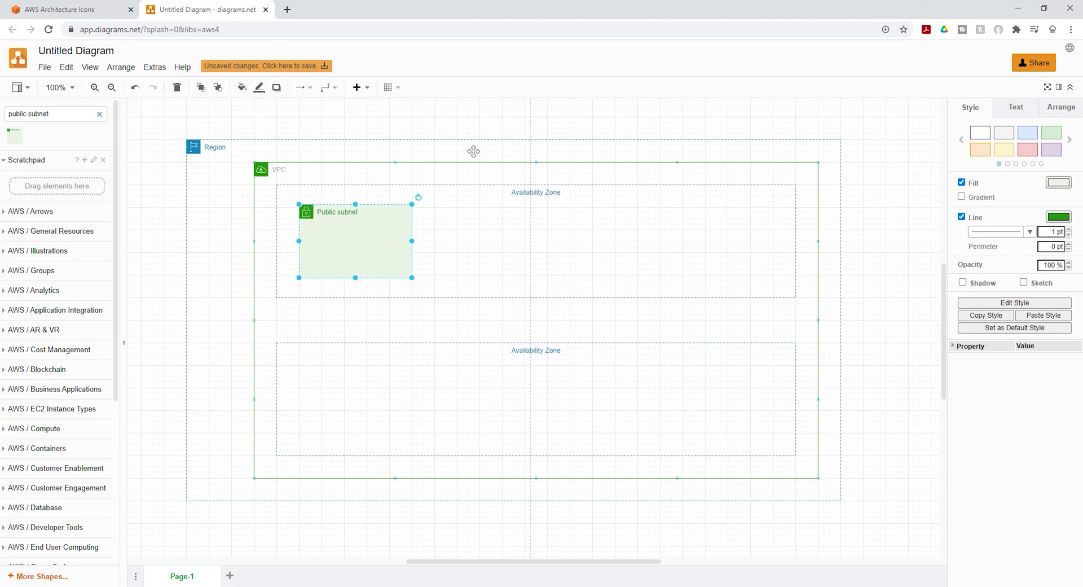
click(483, 121)
Duplicate the Public subnet and place the copy at the matching spot in the lower Availability Zone.
click(366, 241)
right_click(366, 241)
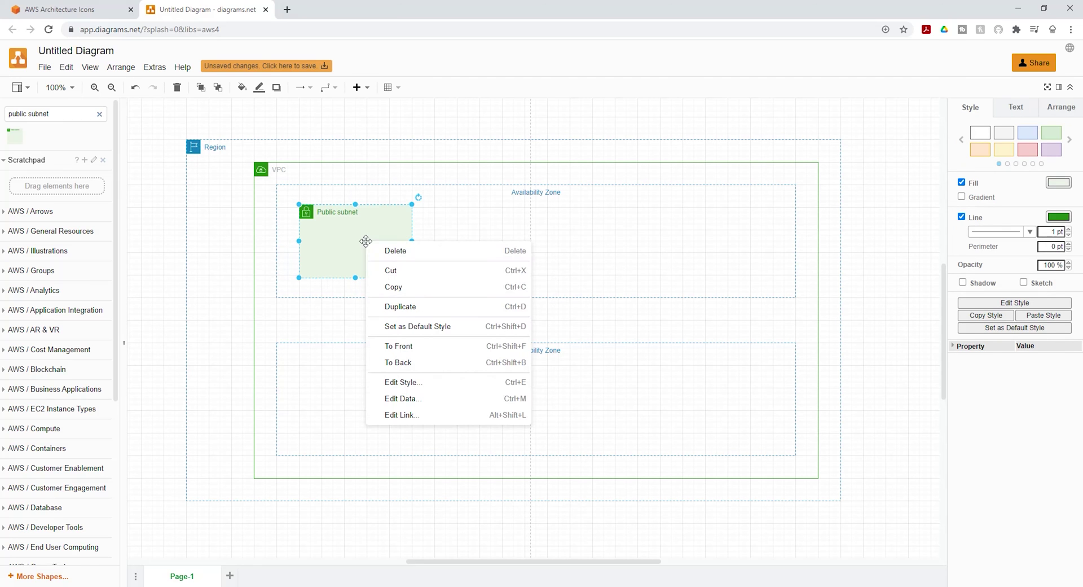
click(400, 306)
drag(357, 247, 350, 399)
click(445, 269)
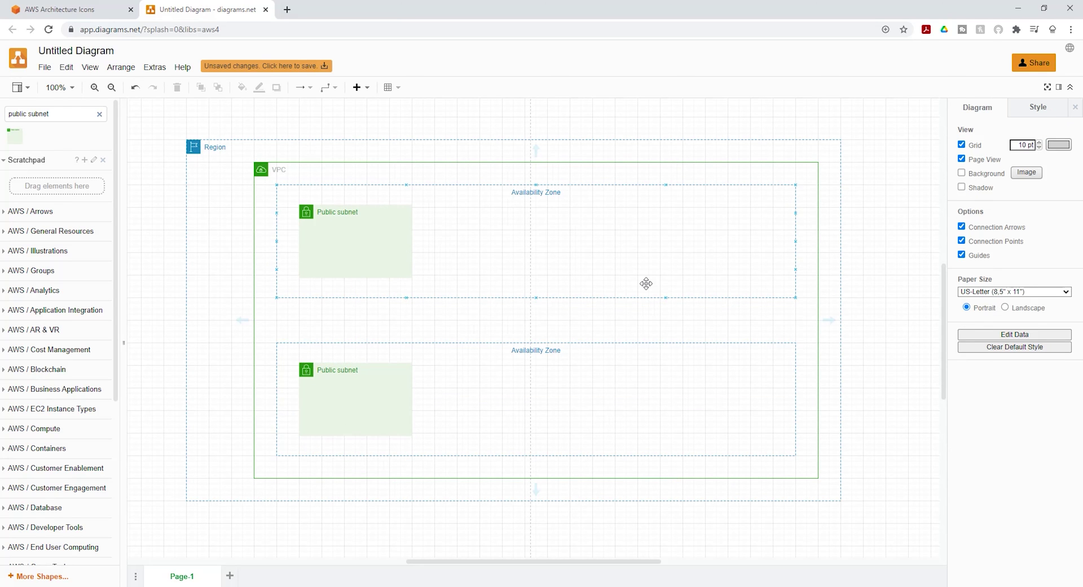
Search the shapes for "private subnet" and place a Private subnet group beside the Public subnet in the upper Availability Zone.
triple_click(42, 113)
text(pri)
key(Return)
click(21, 139)
drag(531, 343, 494, 272)
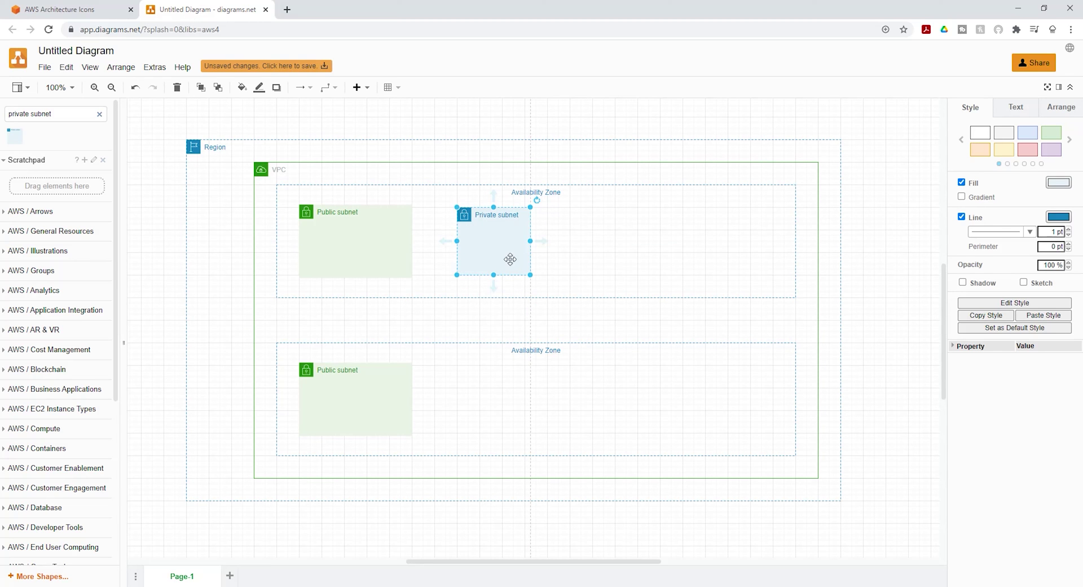
Widen the Private subnet to match the Public subnet and place two copies of it side by side in the lower Availability Zone.
drag(530, 242, 570, 239)
right_click(518, 248)
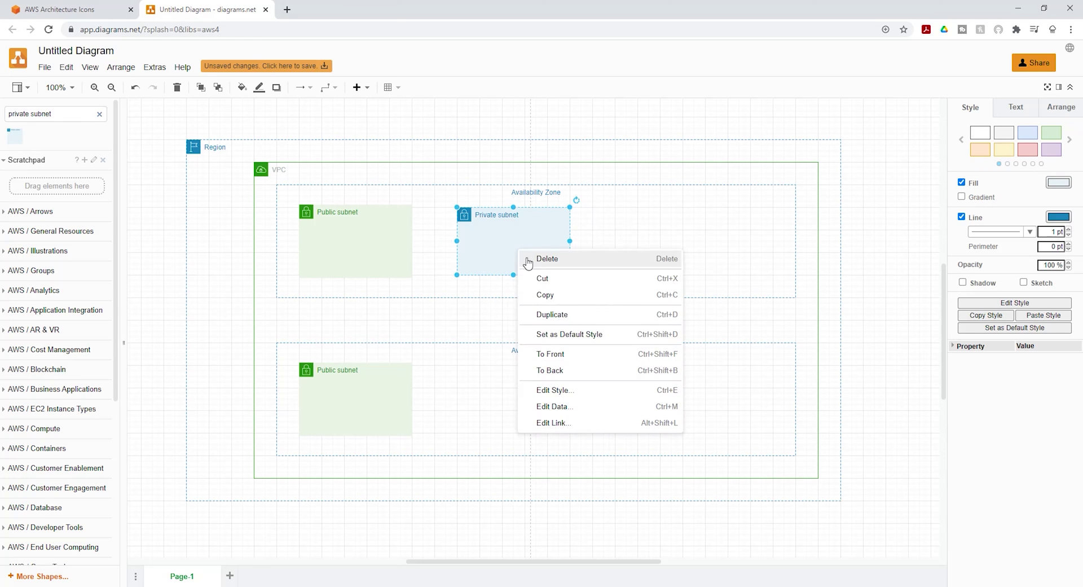
click(554, 314)
drag(525, 263, 689, 403)
right_click(529, 407)
click(564, 468)
Duplicate the upper Private subnet and place the copy beside it, aligned with the rightmost subnet of the lower Availability Zone.
right_click(515, 253)
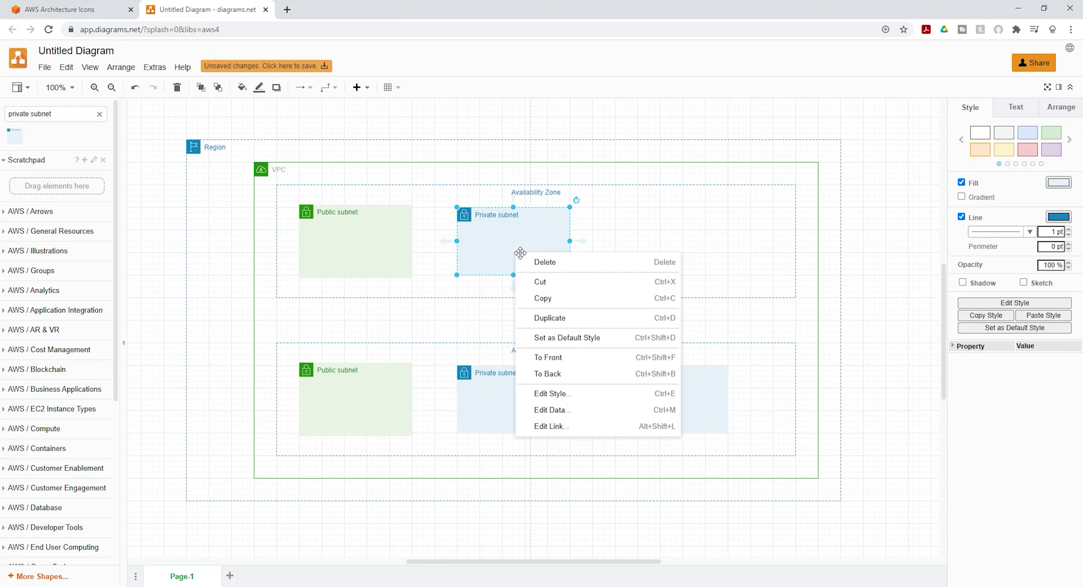
click(559, 319)
drag(526, 230, 677, 234)
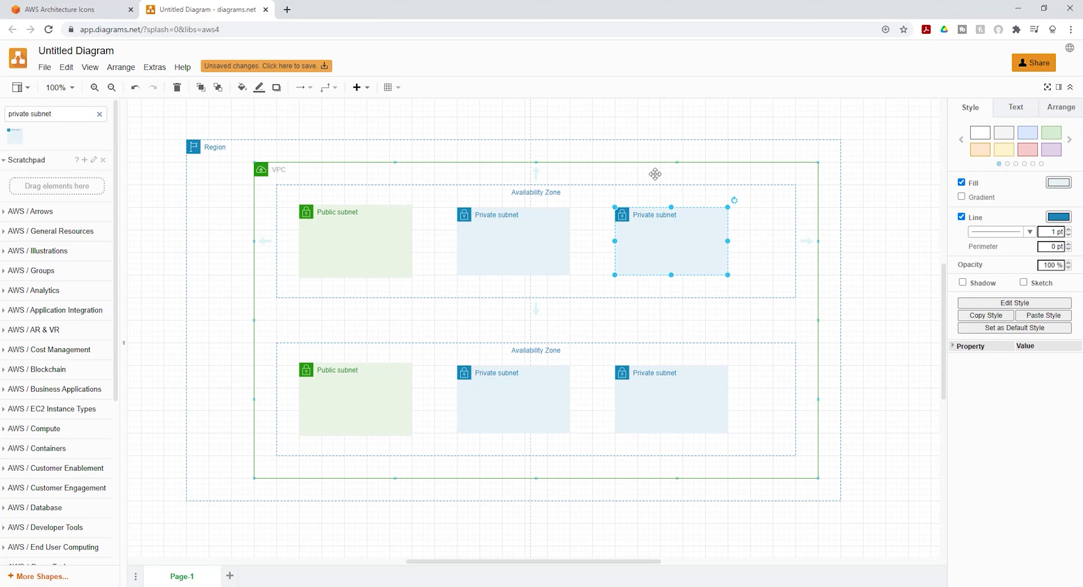
Narrow both Availability Zones from their right edges so they end just past the last Private subnets.
click(796, 232)
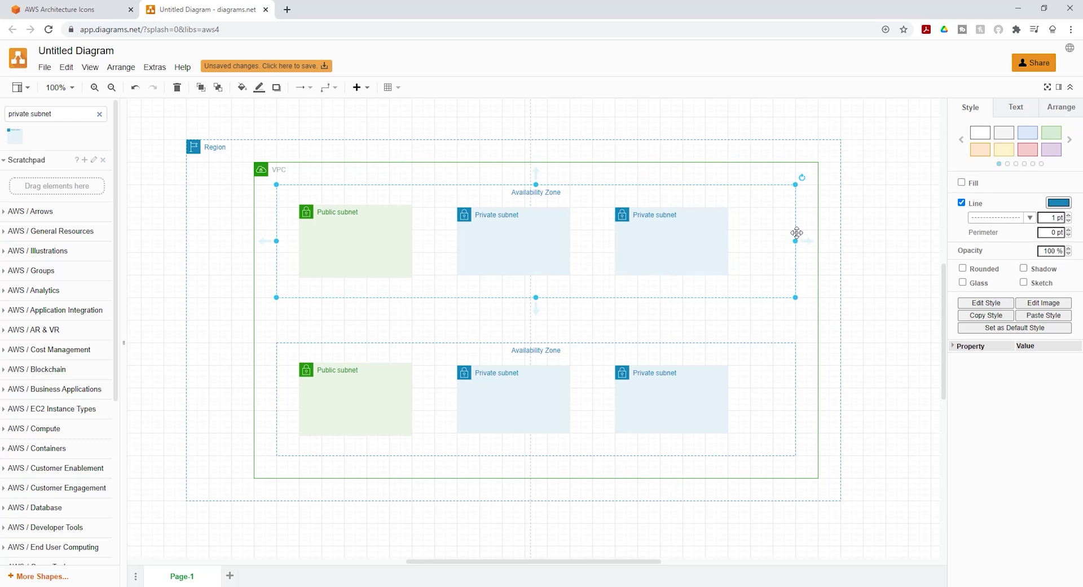
drag(795, 243, 750, 243)
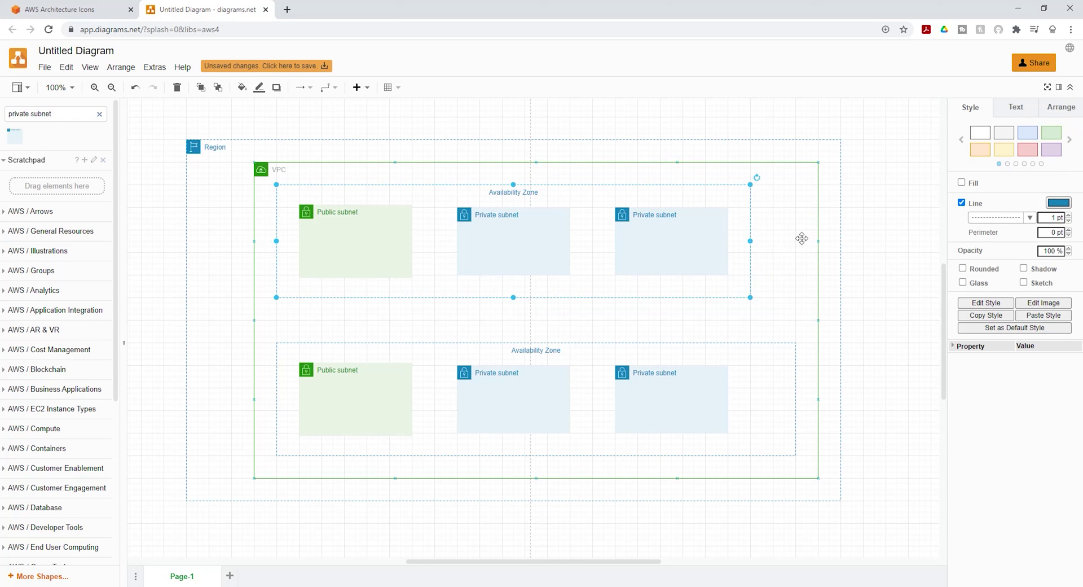
click(795, 372)
drag(796, 398, 750, 401)
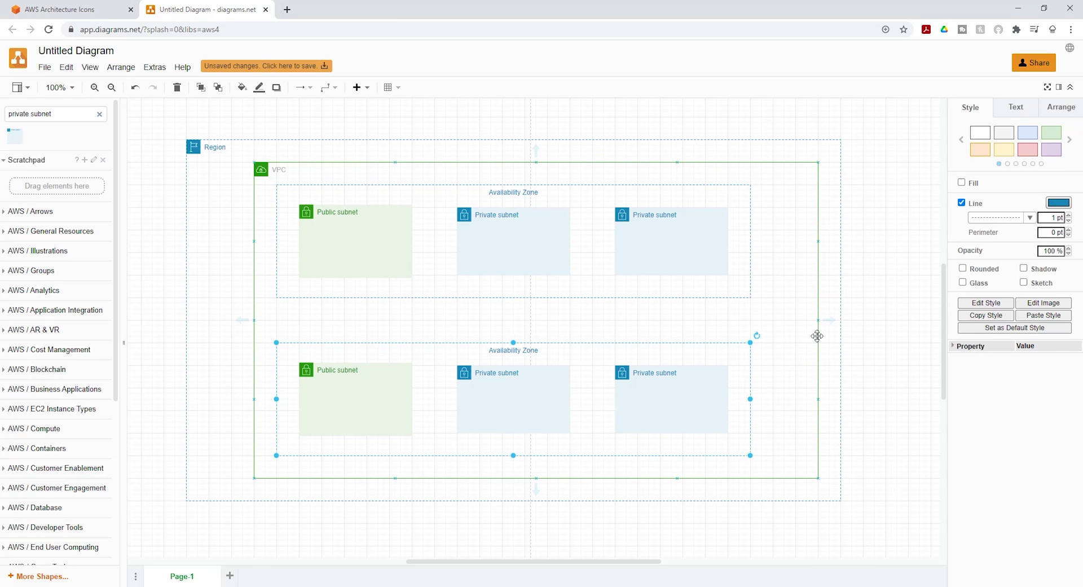
Narrow the VPC and the Region from their right edges to fit around the shortened Availability Zones.
click(818, 336)
drag(817, 318, 773, 317)
click(840, 320)
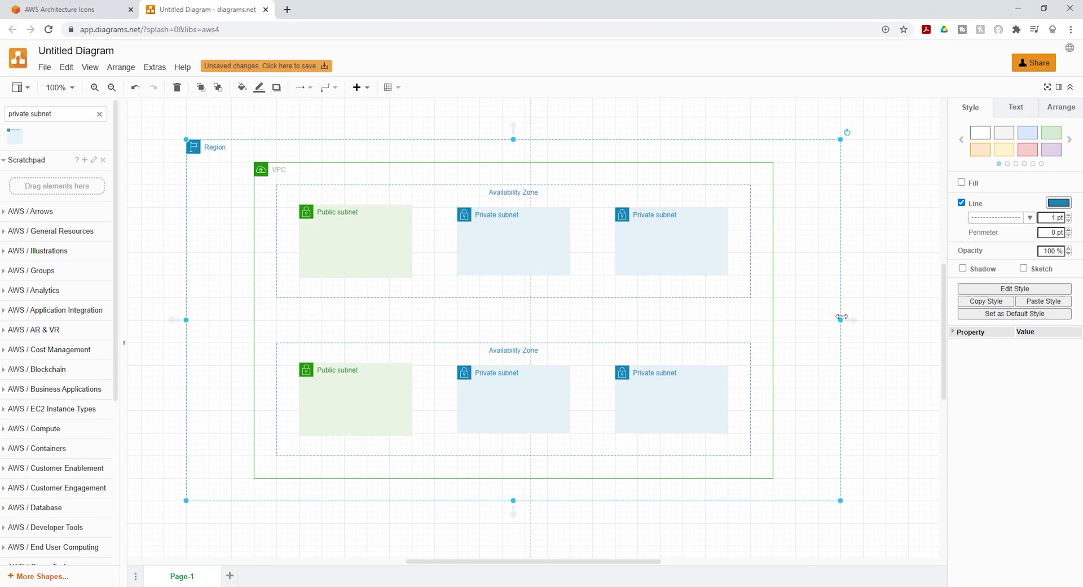
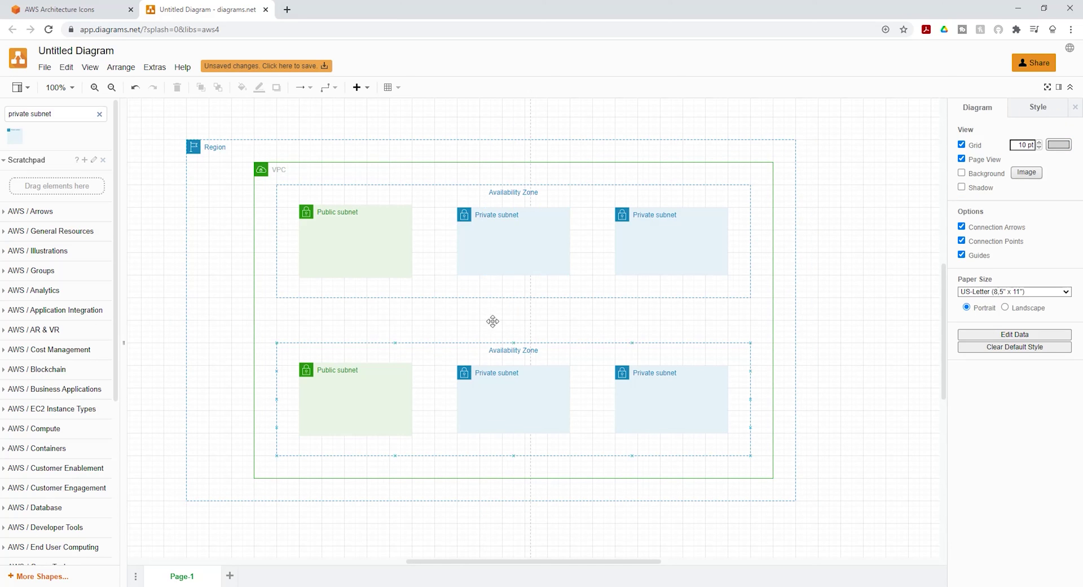
click(541, 278)
key(Escape)
Search the shapes for "ec2" and place a reduced Instance icon in the upper Availability Zone's middle Private subnet.
triple_click(68, 114)
text(ec2)
key(Return)
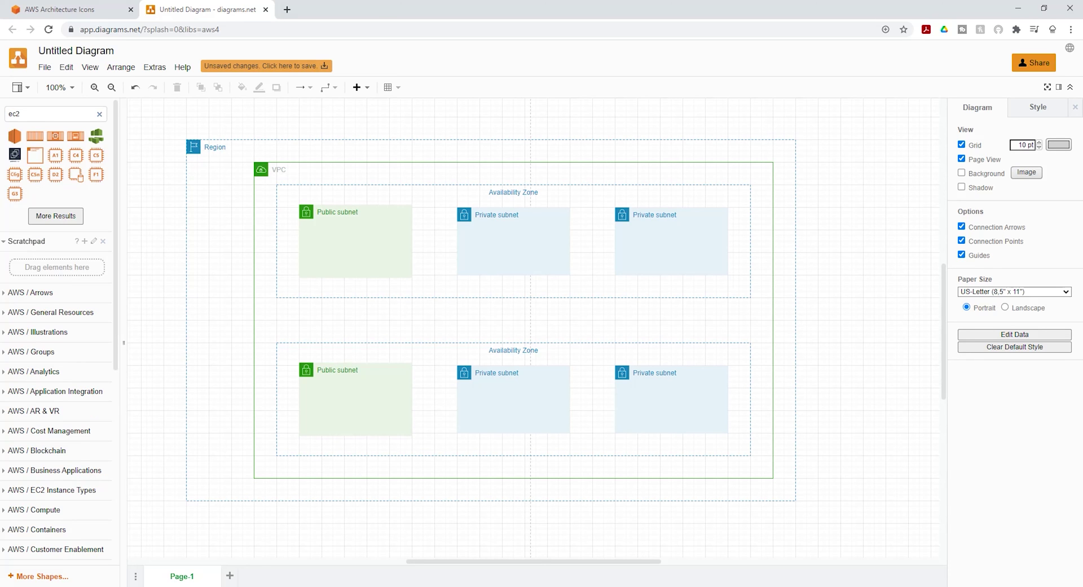
click(58, 221)
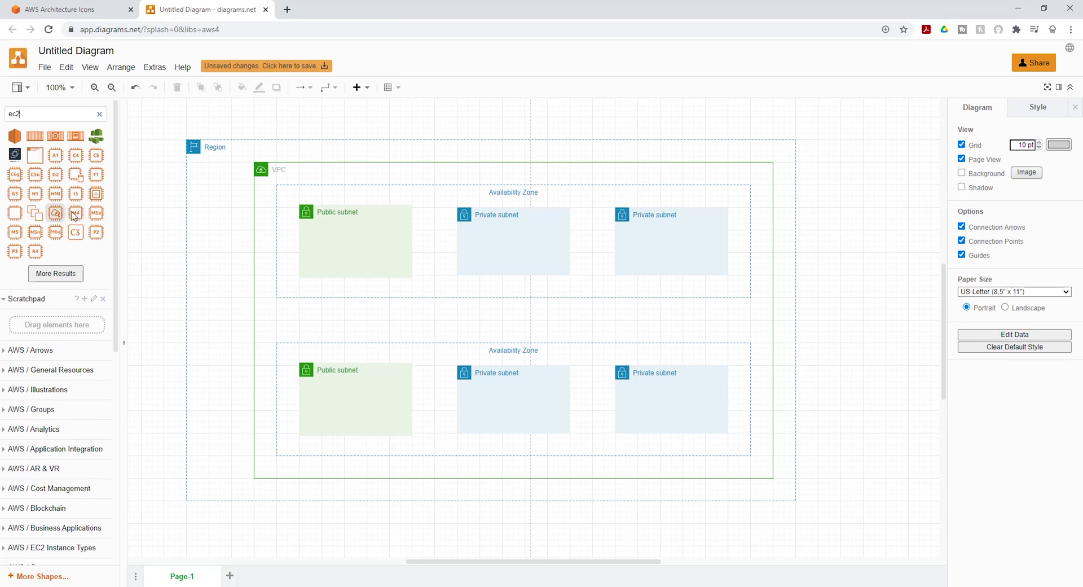
mouse_move(12, 217)
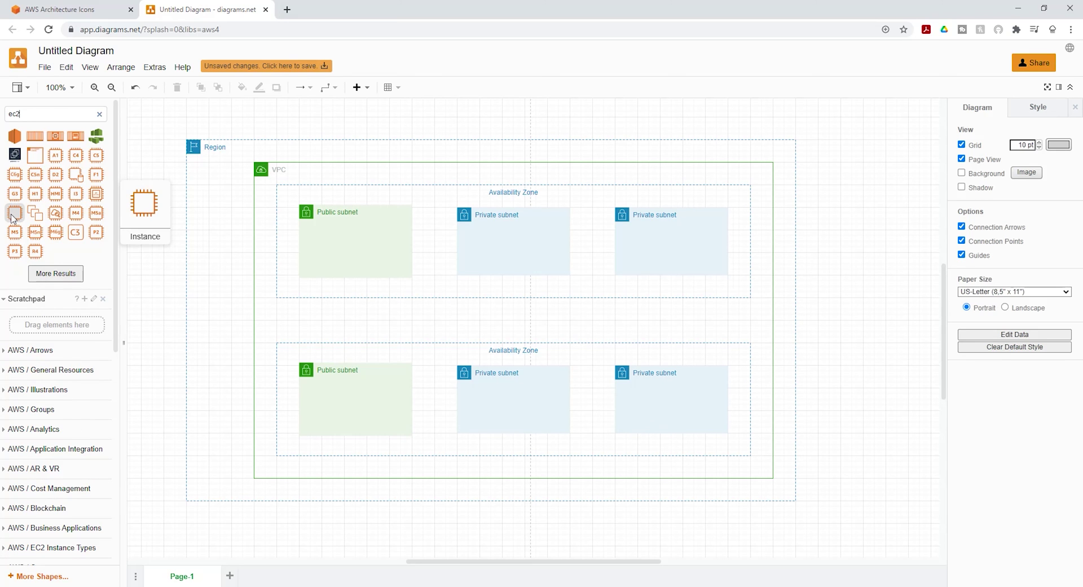
click(12, 217)
drag(535, 332, 514, 248)
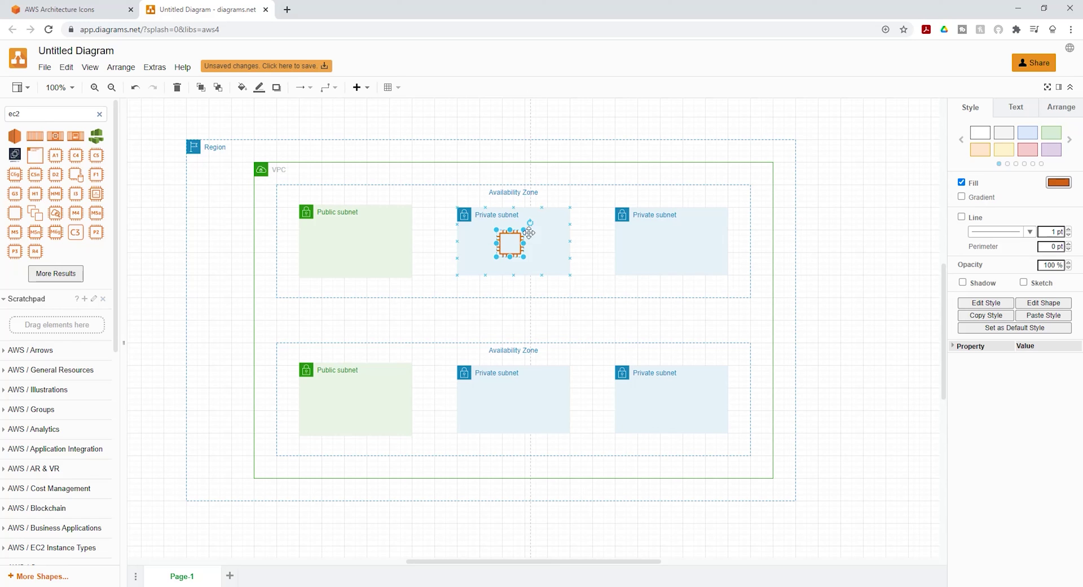
Change the Instance icon's fill color to blue.
click(1061, 184)
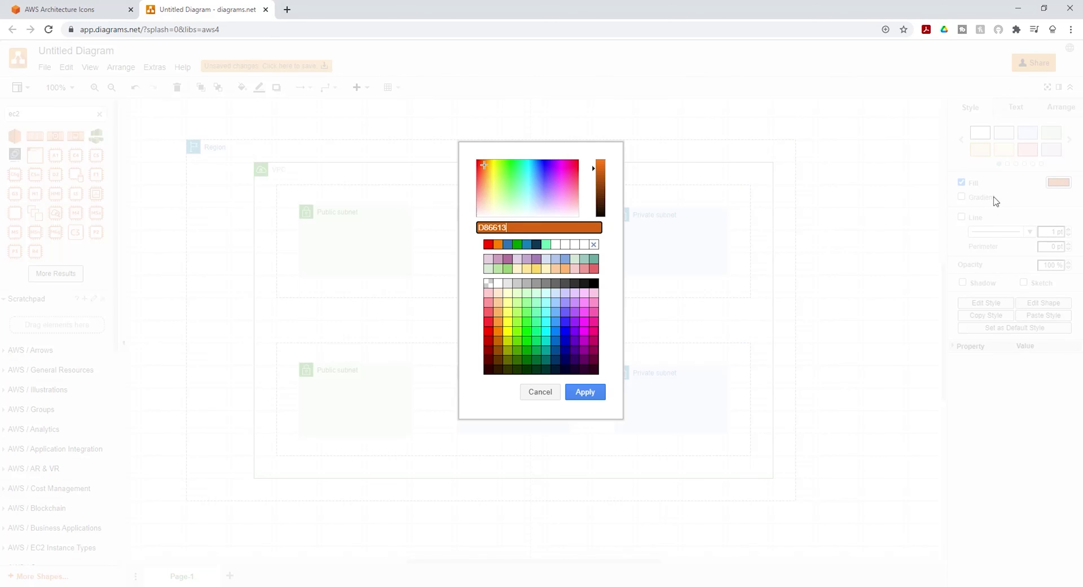
click(507, 245)
click(581, 391)
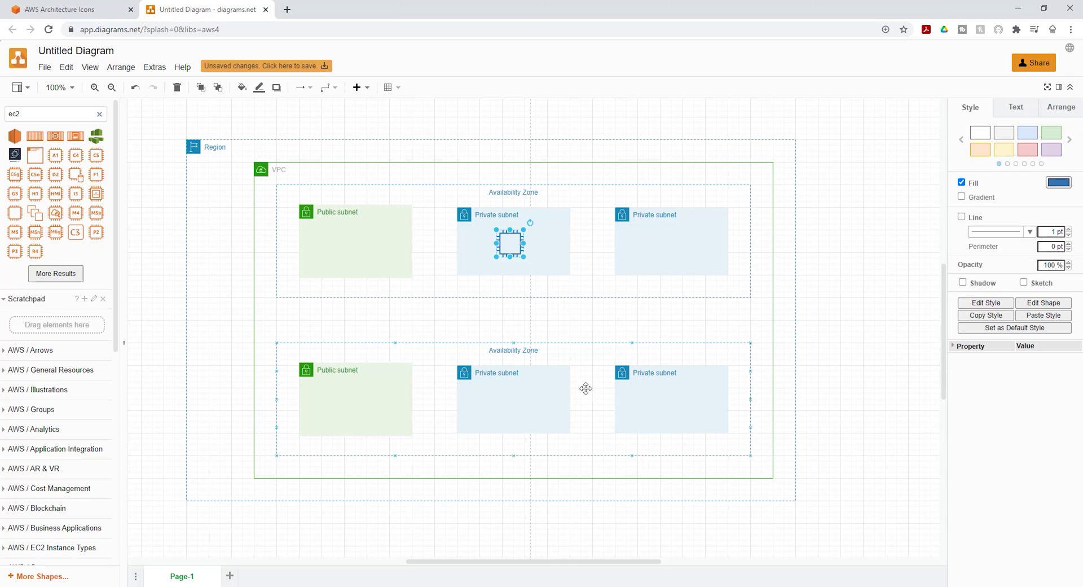
Set the Instance icon's fill color to the bright orange swatch.
click(1058, 182)
click(507, 244)
click(585, 392)
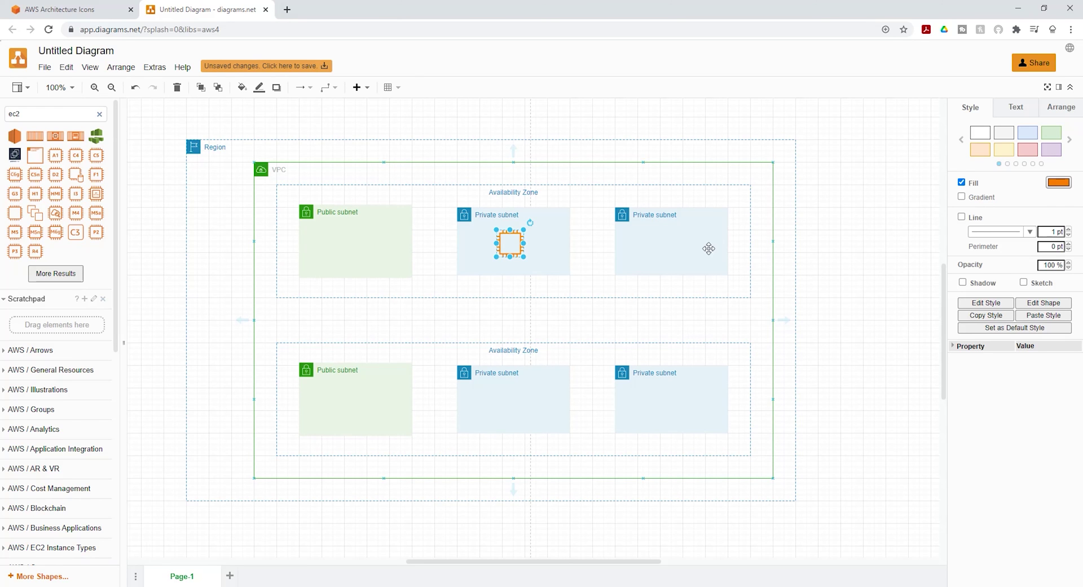
click(897, 246)
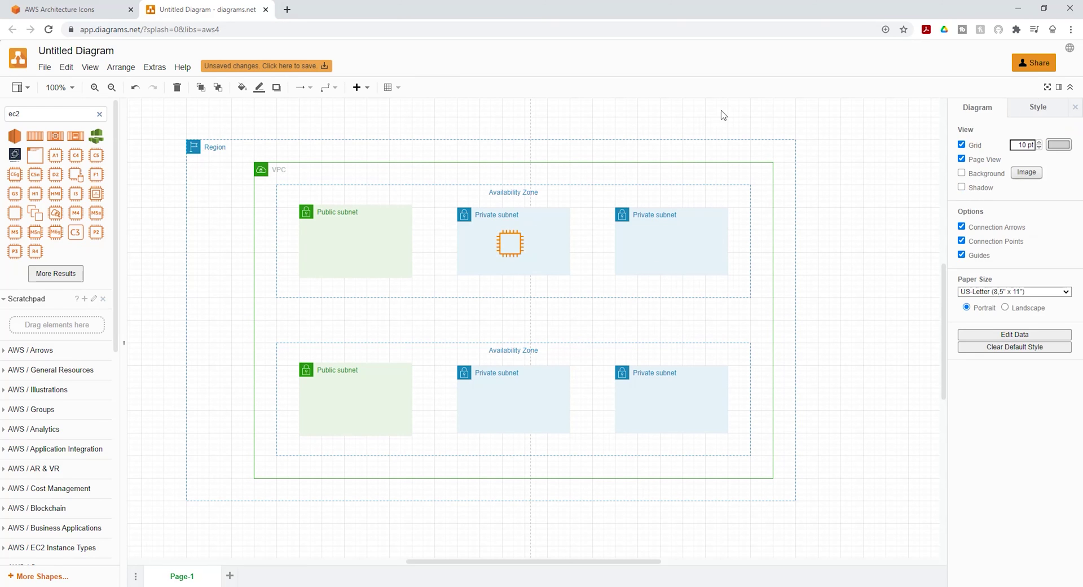
Duplicate the orange Instance icon and place the copy in the lower Availability Zone's middle Private subnet.
right_click(510, 242)
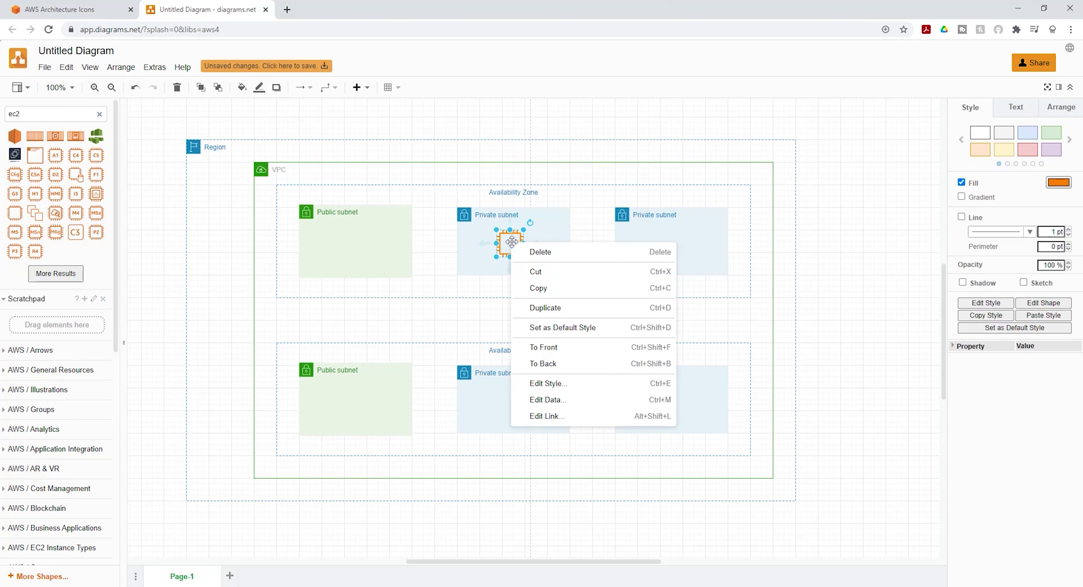
click(553, 311)
drag(513, 247, 513, 399)
click(907, 368)
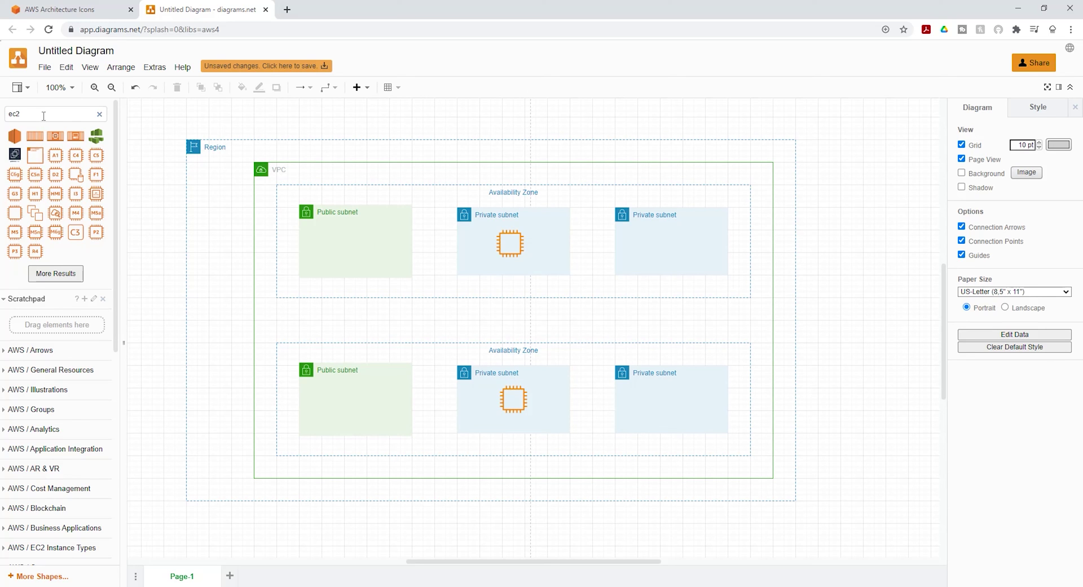
Insert the purple NAT gateway icon found by searching "nat gateway", and place and shrink it inside the upper Public subnet.
text(nat)
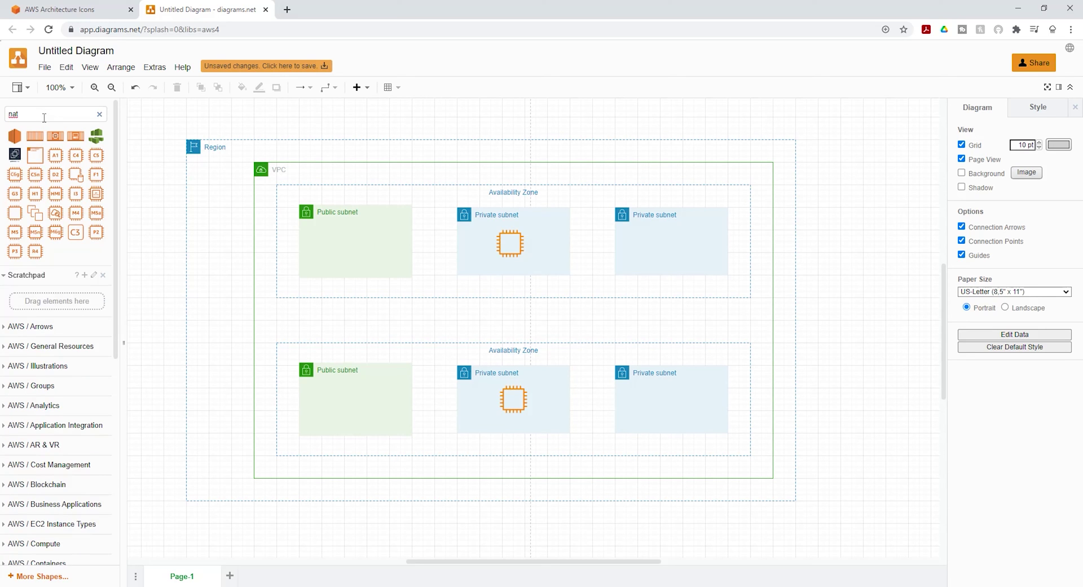
text( gateway)
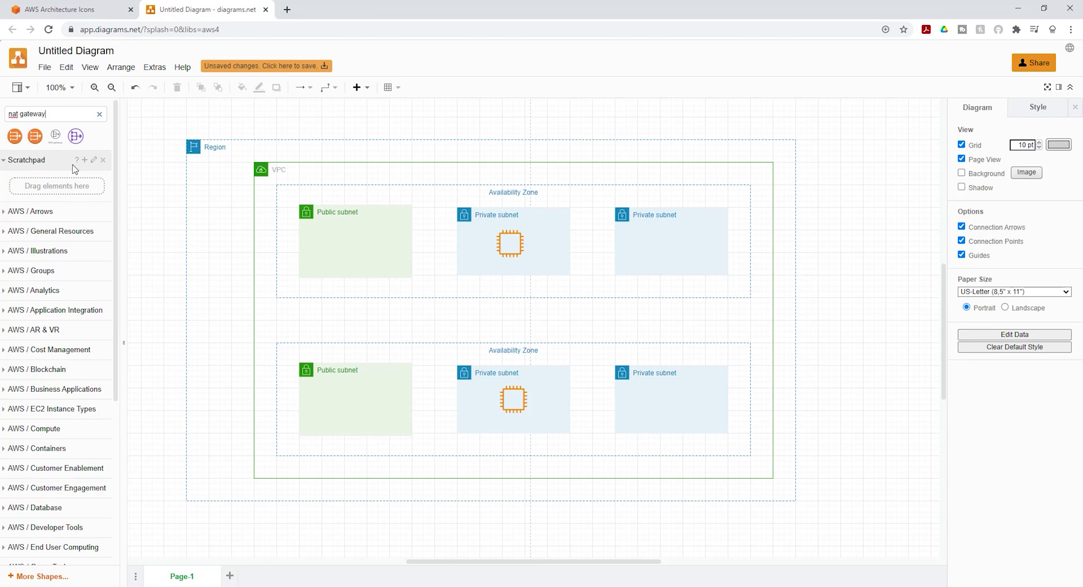
click(74, 136)
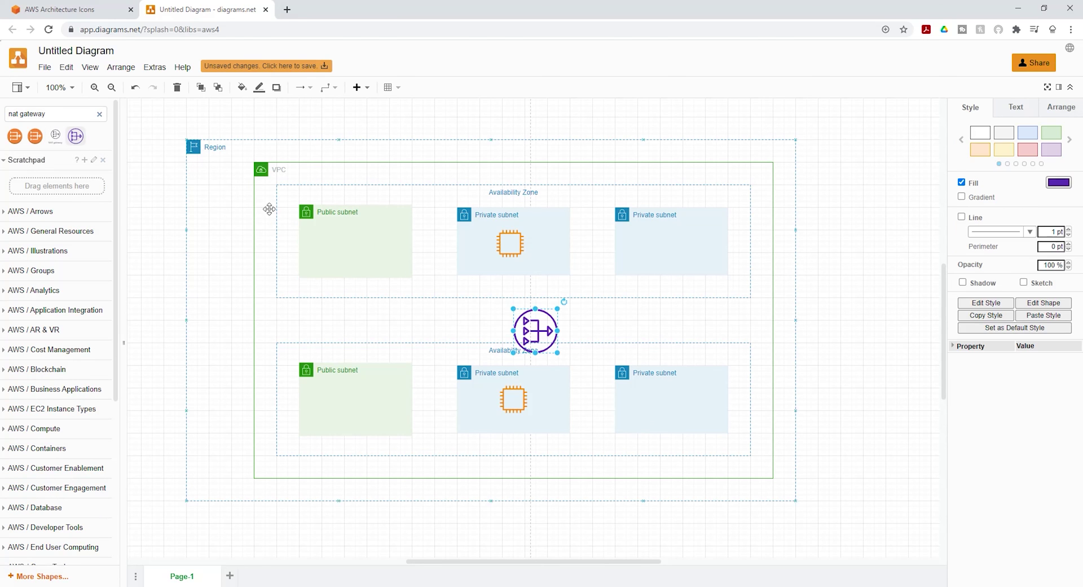
drag(545, 332, 362, 247)
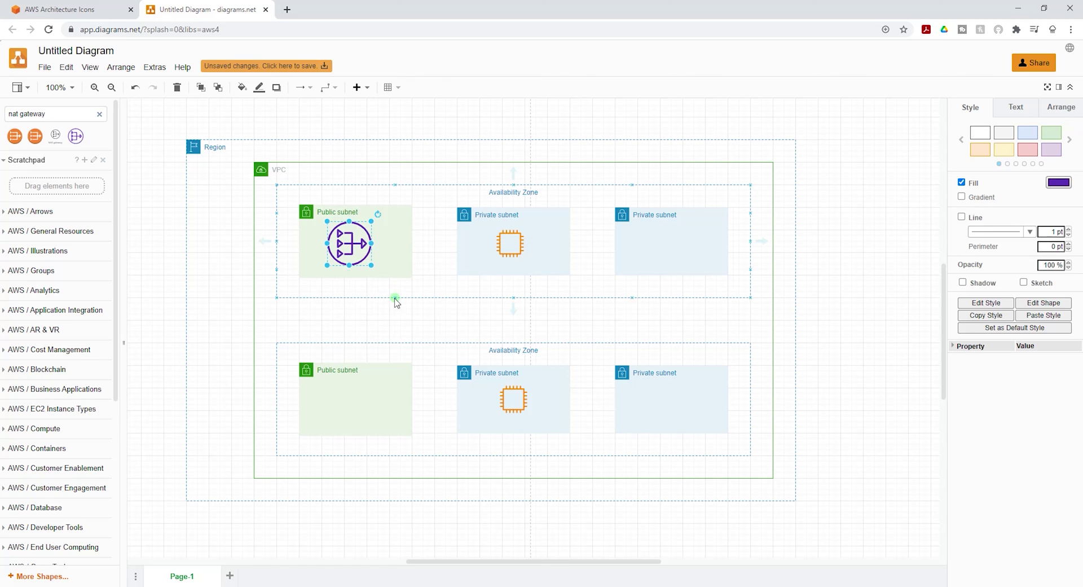
drag(371, 221, 347, 242)
Duplicate the NAT gateway icon and place the copy inside the lower Public subnet.
right_click(348, 243)
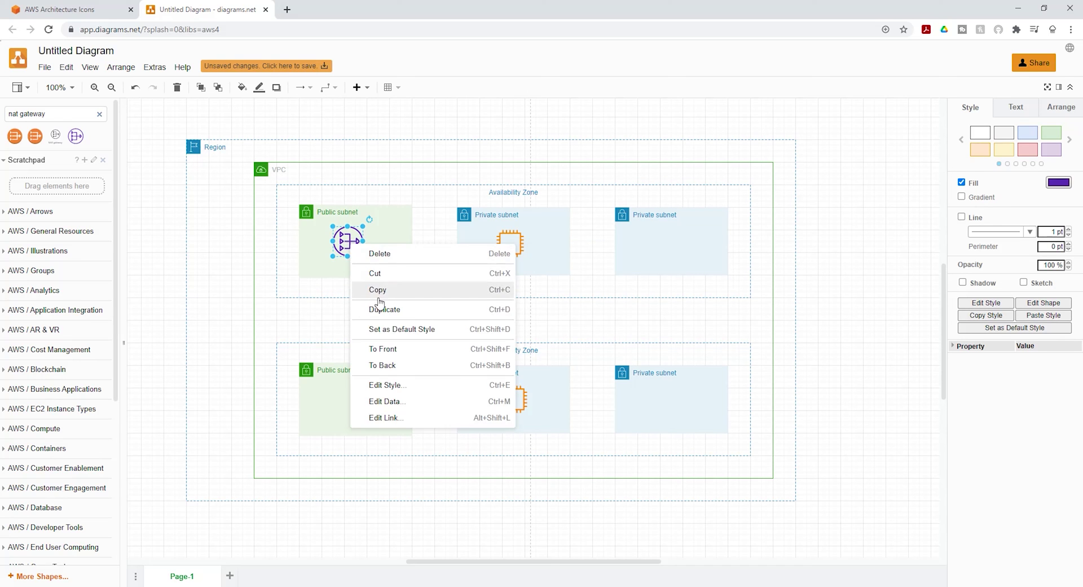
click(375, 309)
drag(351, 244, 353, 403)
click(843, 271)
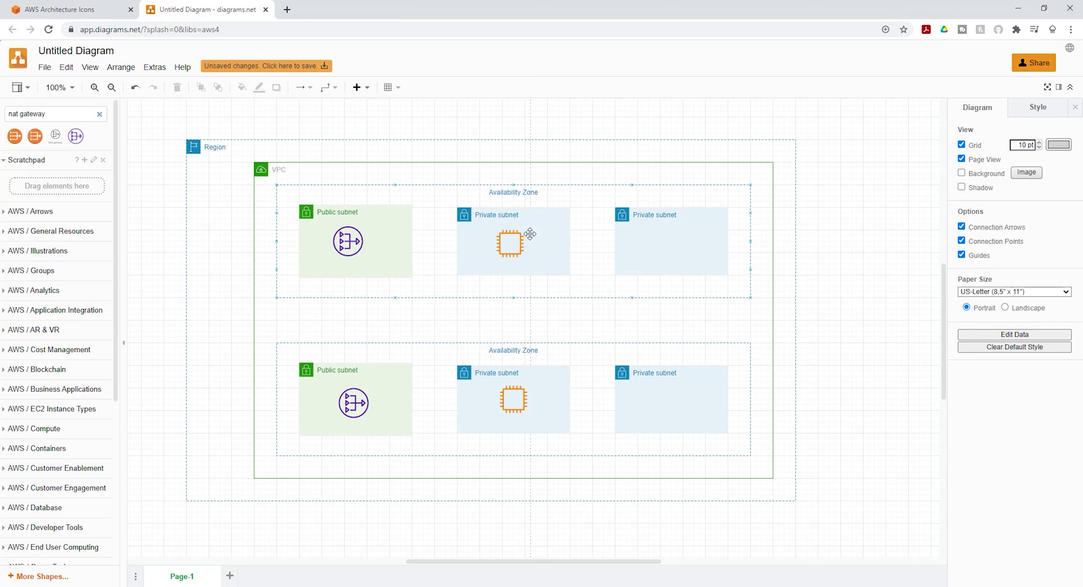
Search the shapes for "rds" and place a reduced RDS Instance icon in the lower Availability Zone's rightmost Private subnet.
triple_click(27, 114)
text(rds)
key(Return)
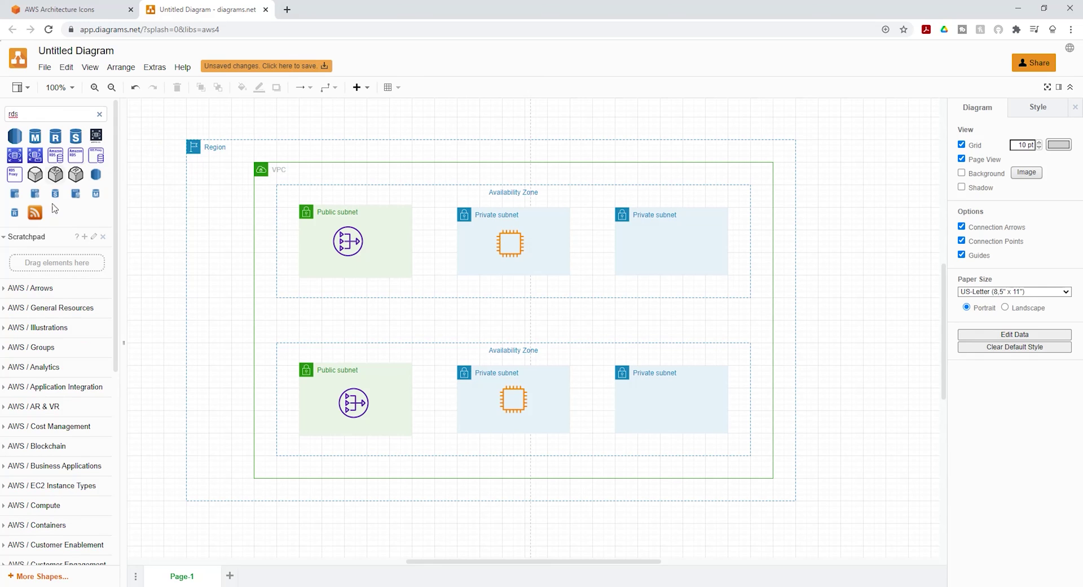
mouse_move(75, 158)
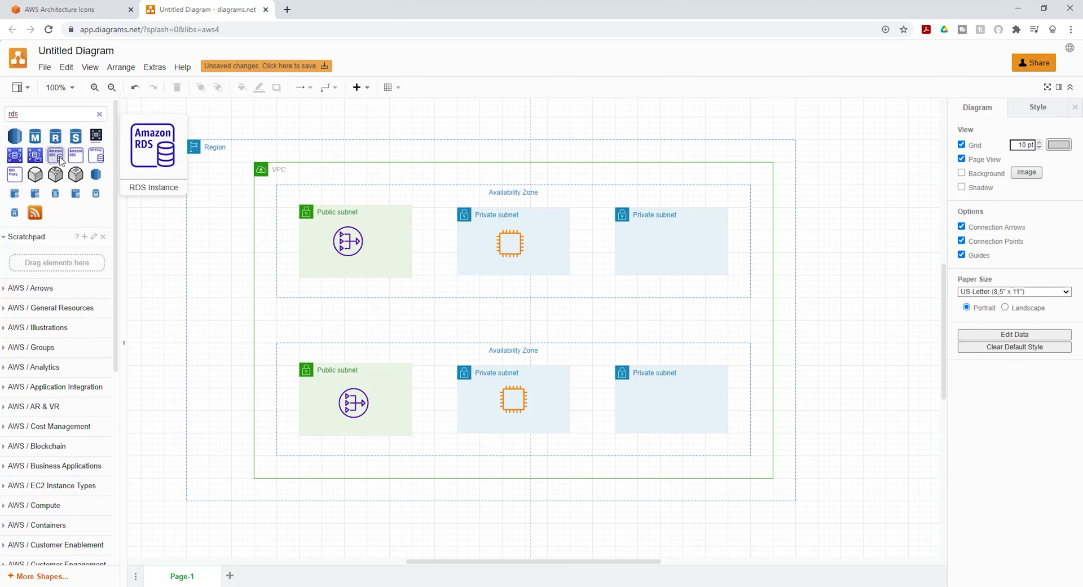
click(55, 156)
drag(535, 327, 671, 401)
Duplicate the RDS Instance icon and place the copy in the upper Availability Zone's rightmost Private subnet.
right_click(669, 404)
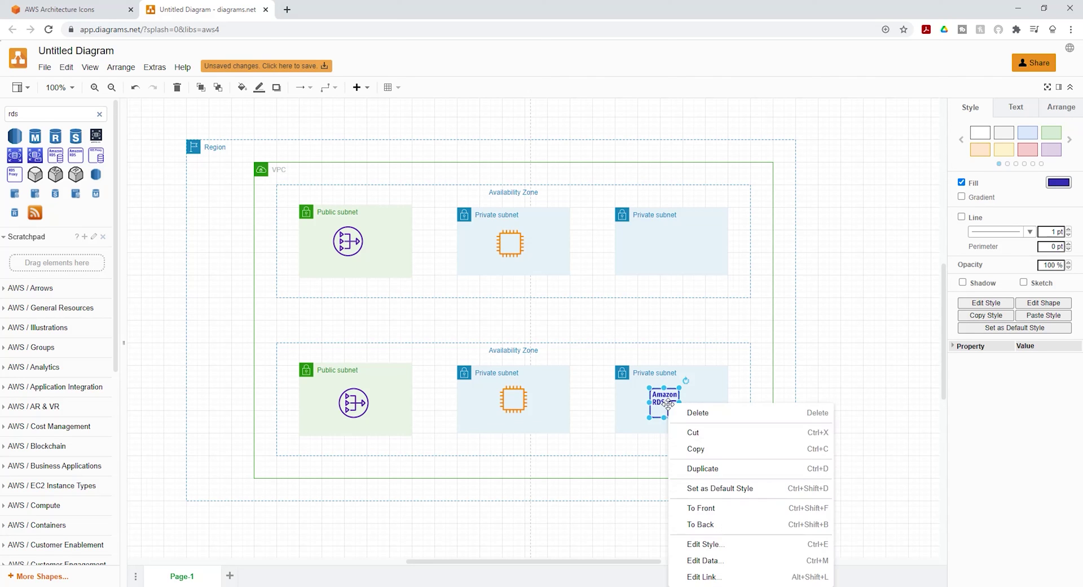
click(699, 469)
drag(668, 403, 654, 242)
Search the shapes for "internet gateway" and place a reduced Internet Gateway icon on the VPC's left border, between the Availability Zones.
key(BackSpace)
key(BackSpace)
key(BackSpace)
text(inter)
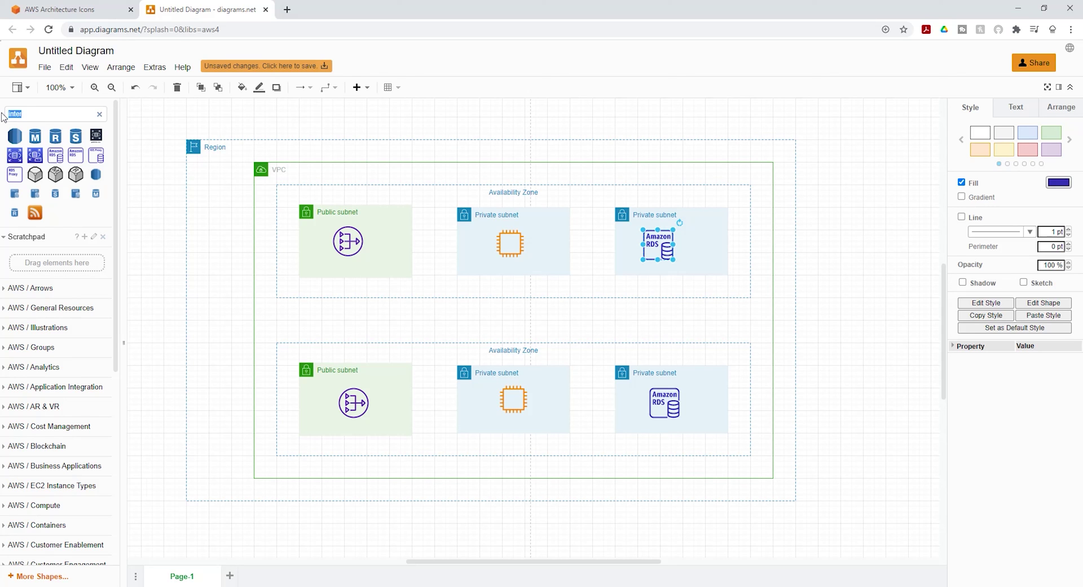
text(internet gatw)
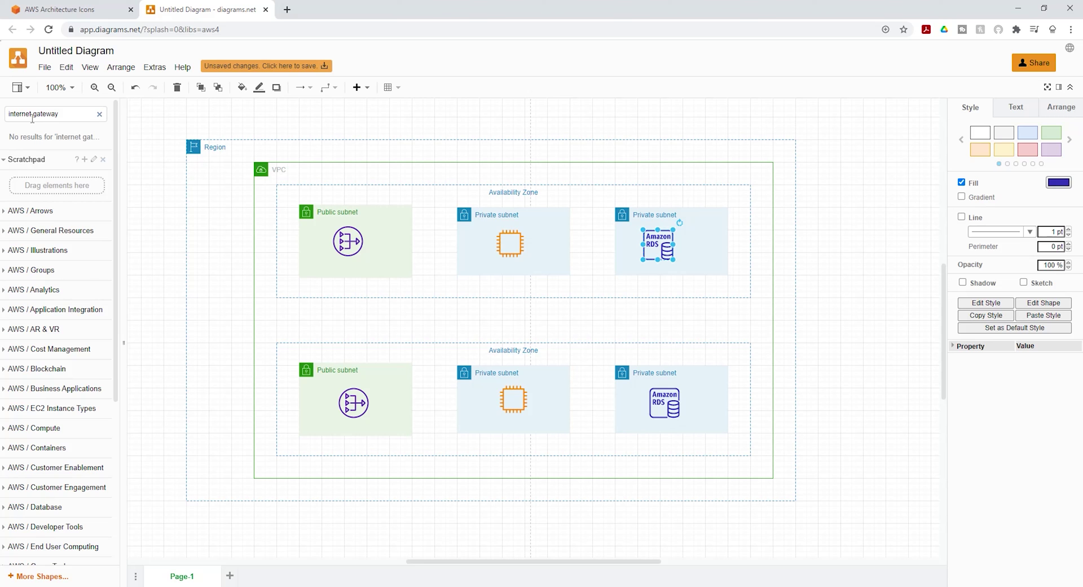
key(Return)
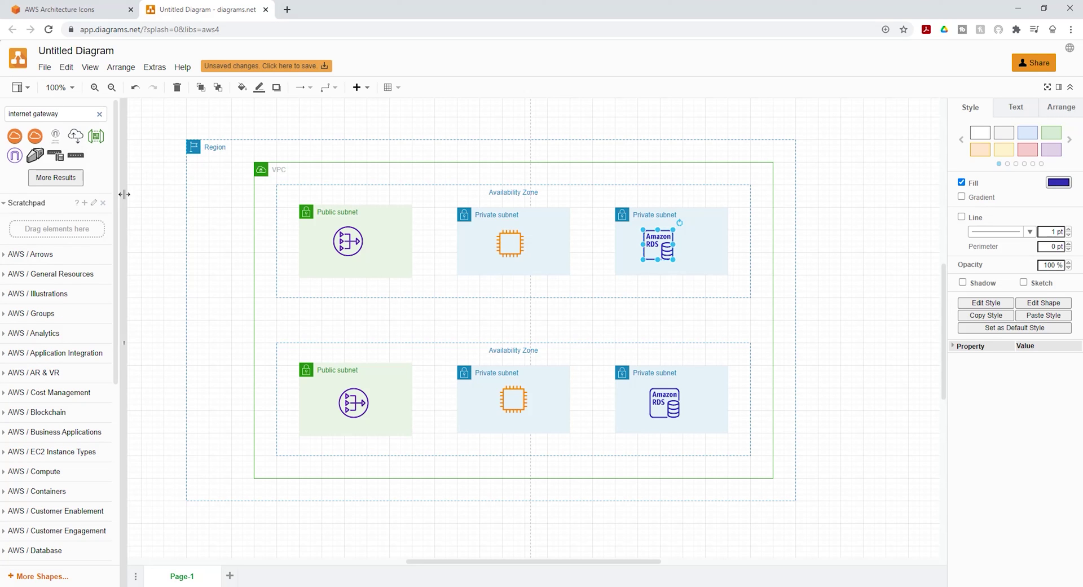
mouse_move(15, 160)
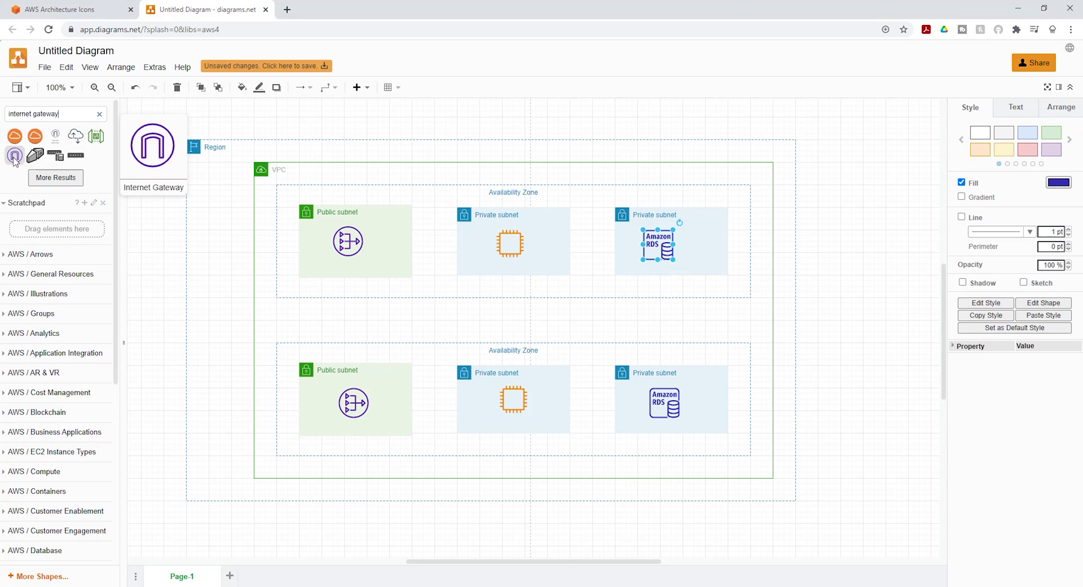
click(15, 160)
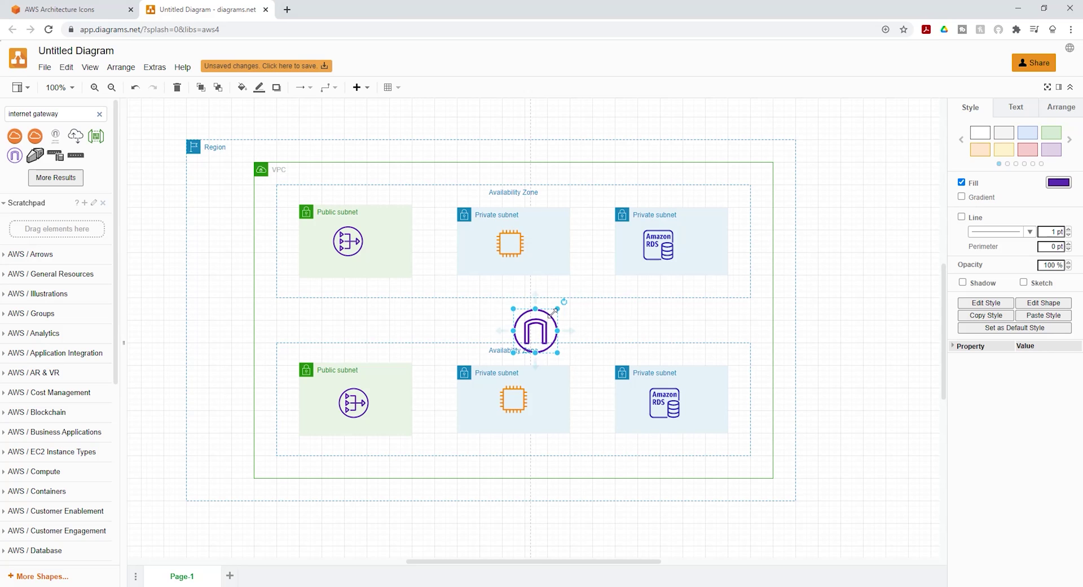
drag(555, 309, 256, 321)
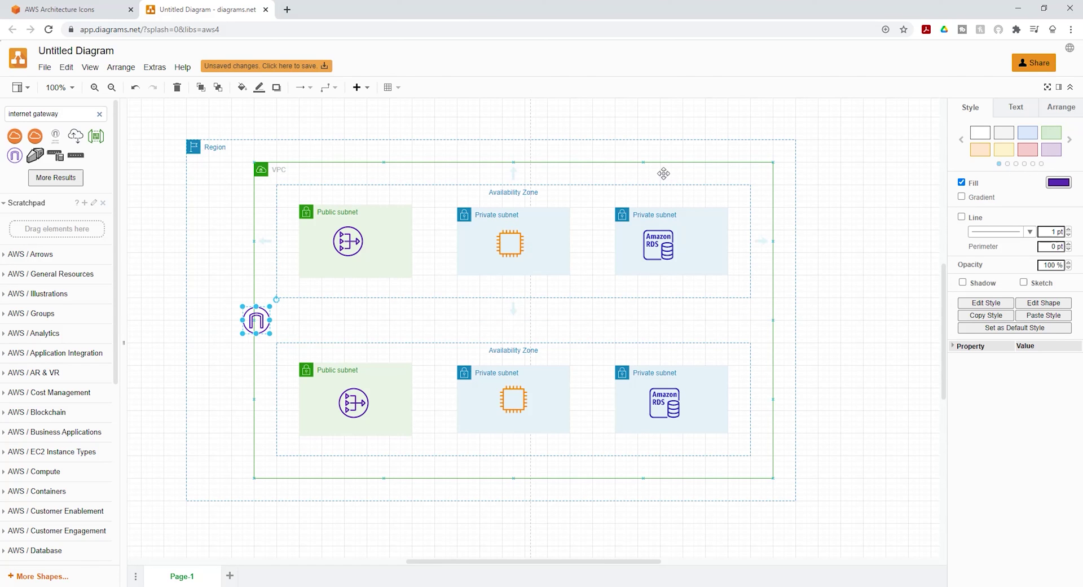
Insert a text element and set its font to Verdana at 18 pt.
click(368, 89)
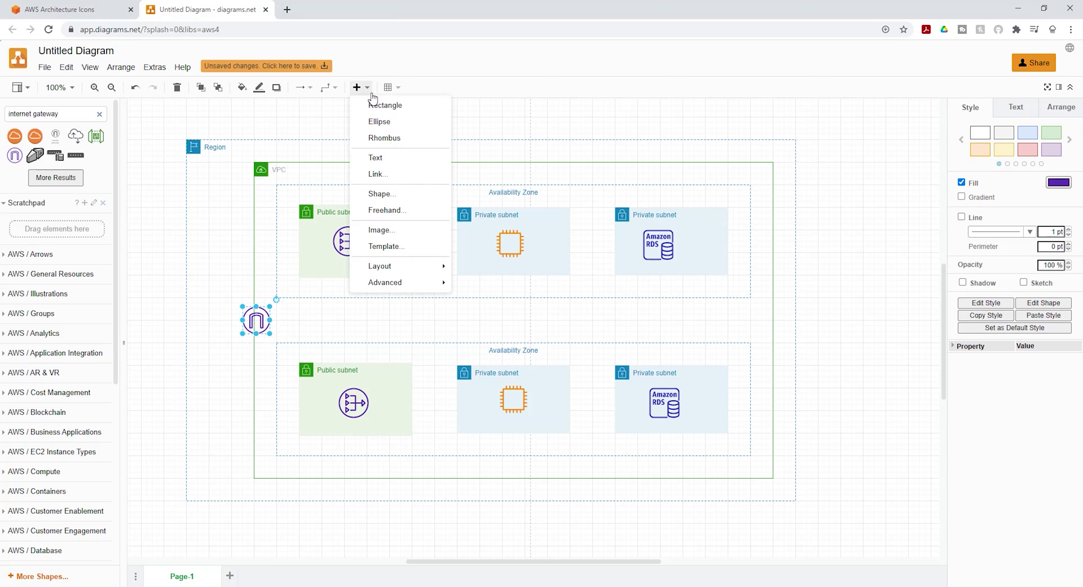
click(374, 163)
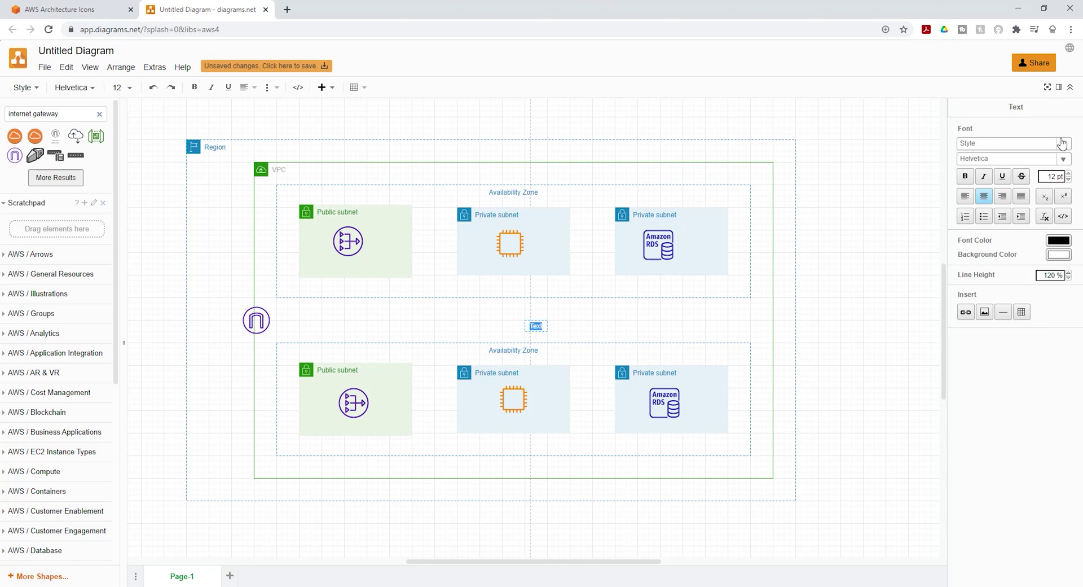
click(1064, 159)
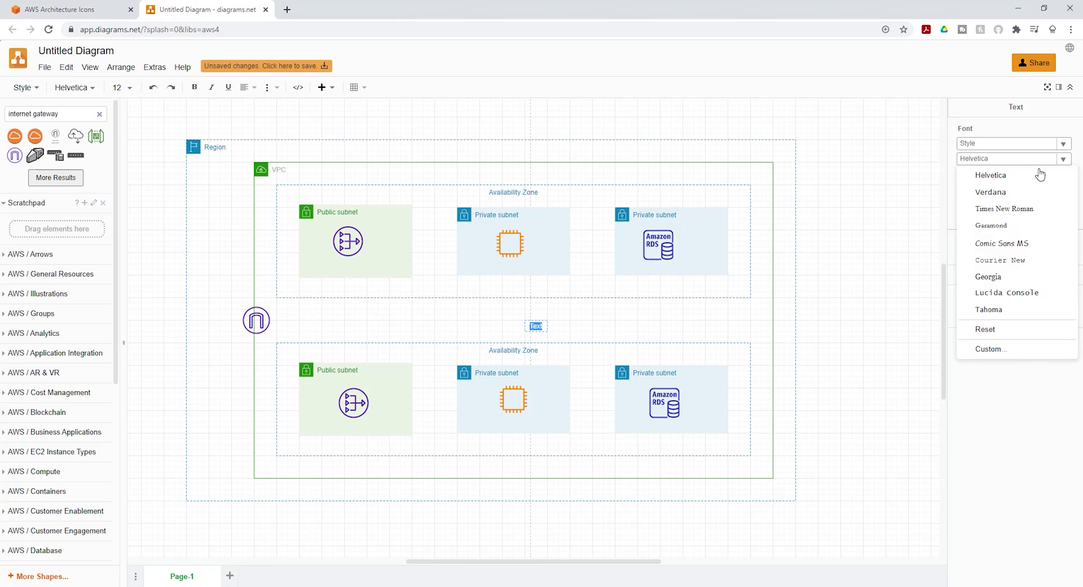
click(991, 188)
click(1068, 174)
click(1068, 174)
click(1068, 173)
click(1069, 174)
click(1068, 174)
click(1068, 173)
click(1068, 173)
click(1068, 174)
click(1069, 174)
click(1069, 174)
click(1068, 174)
click(1069, 174)
click(1068, 174)
click(1069, 174)
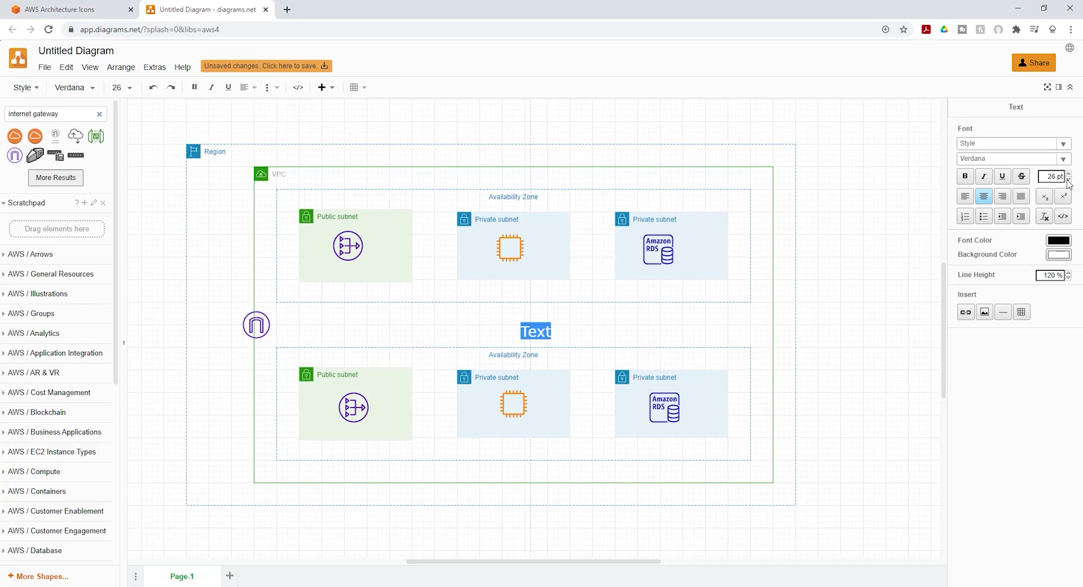
click(1069, 179)
click(1068, 179)
click(1069, 179)
click(1068, 179)
click(1068, 180)
click(1068, 180)
click(1068, 180)
click(1068, 180)
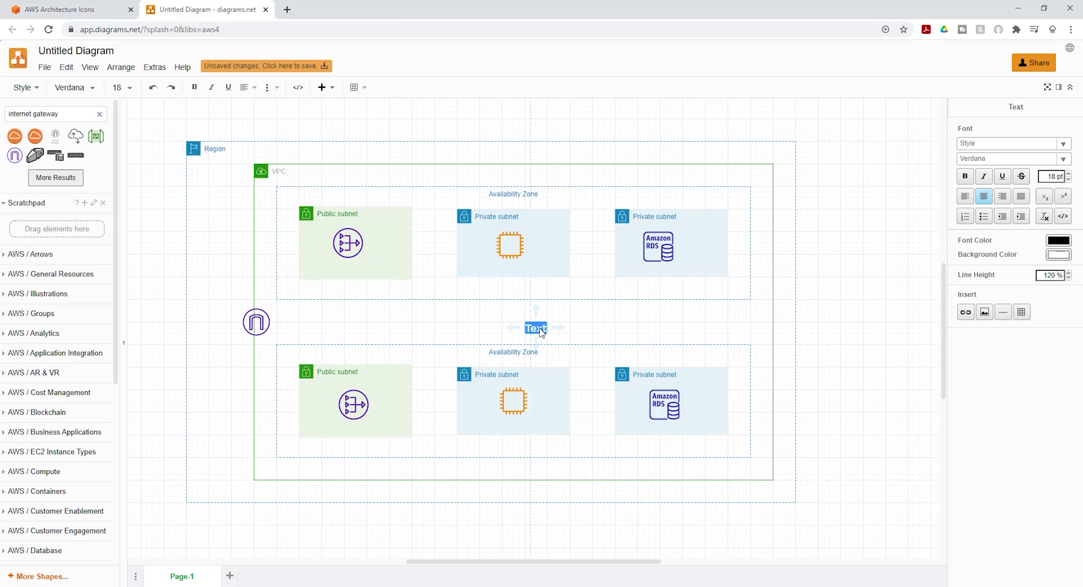
Enter "ec2" as the new text and place the label beneath the upper EC2 icon.
text(ec2)
click(841, 370)
drag(536, 327, 512, 267)
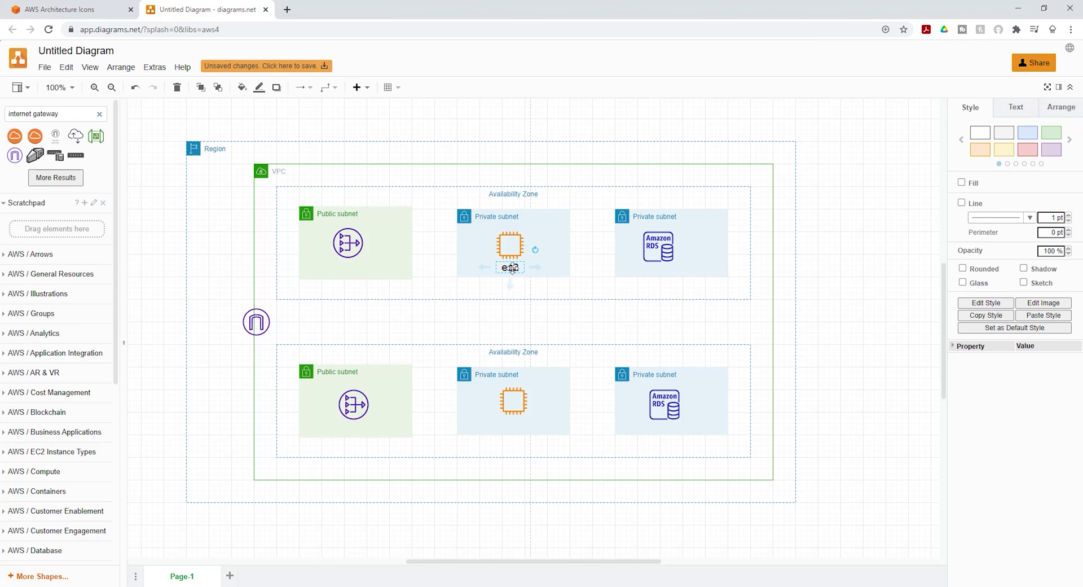
Duplicate the "ec2" label and place the copy beneath the lower EC2 icon.
right_click(514, 270)
click(540, 334)
drag(515, 276, 518, 422)
right_click(516, 427)
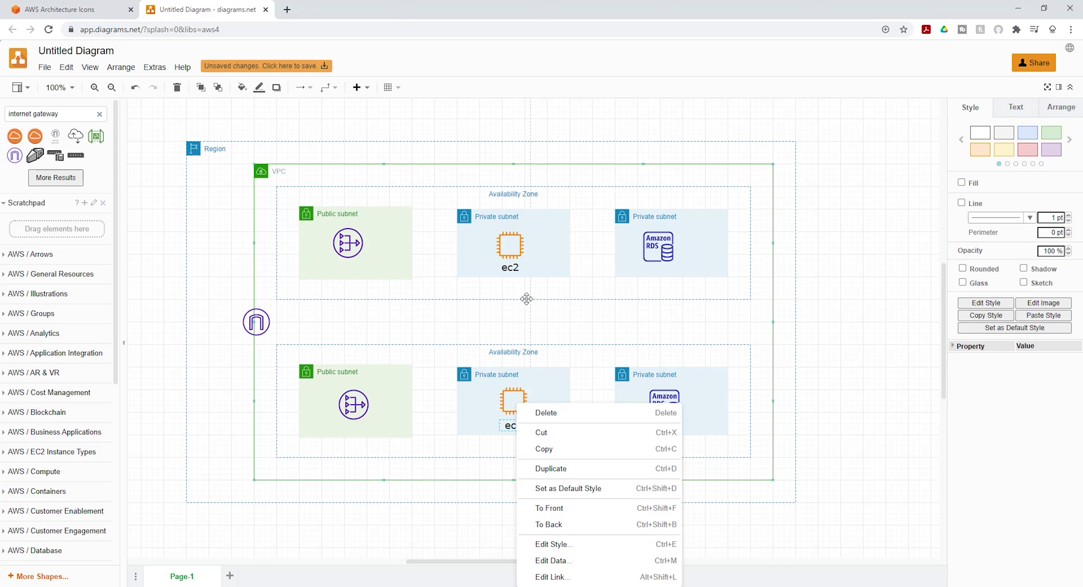
Duplicate the upper "ec2" label, place the copy beneath the upper NAT gateway icon and change its text to "Nat Gateway".
click(510, 268)
right_click(514, 269)
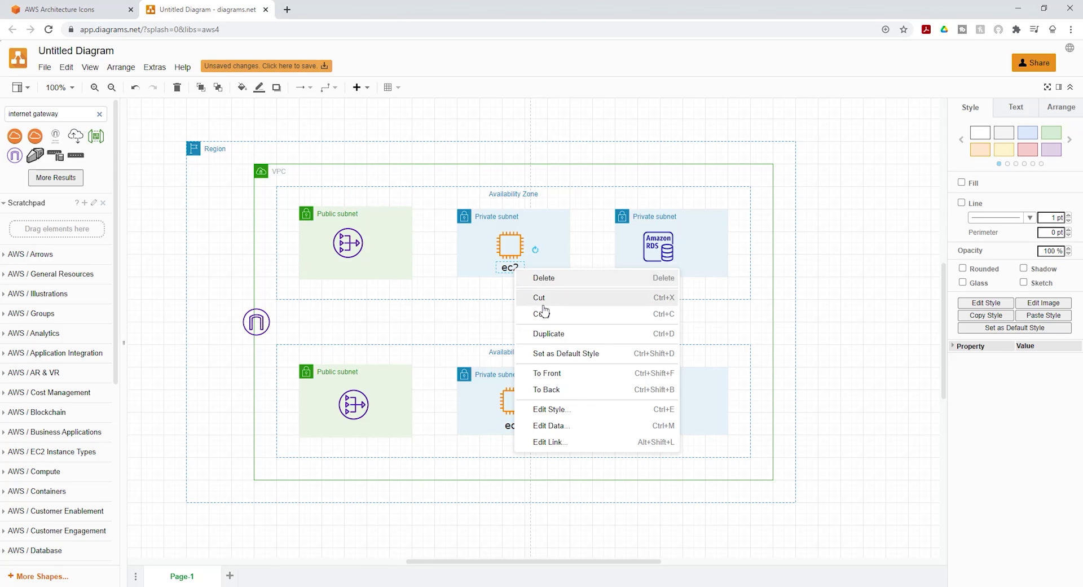
click(548, 334)
drag(516, 273, 350, 267)
double_click(350, 267)
text(Nat Gateway)
click(725, 304)
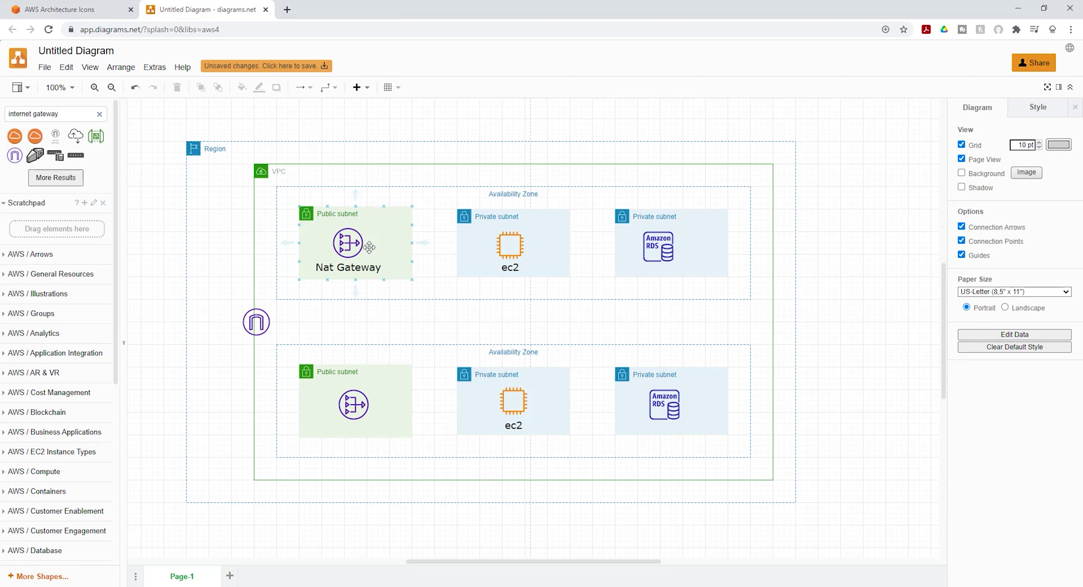
Connect the upper EC2 icon to the upper NAT gateway icon with a straight arrow.
click(509, 243)
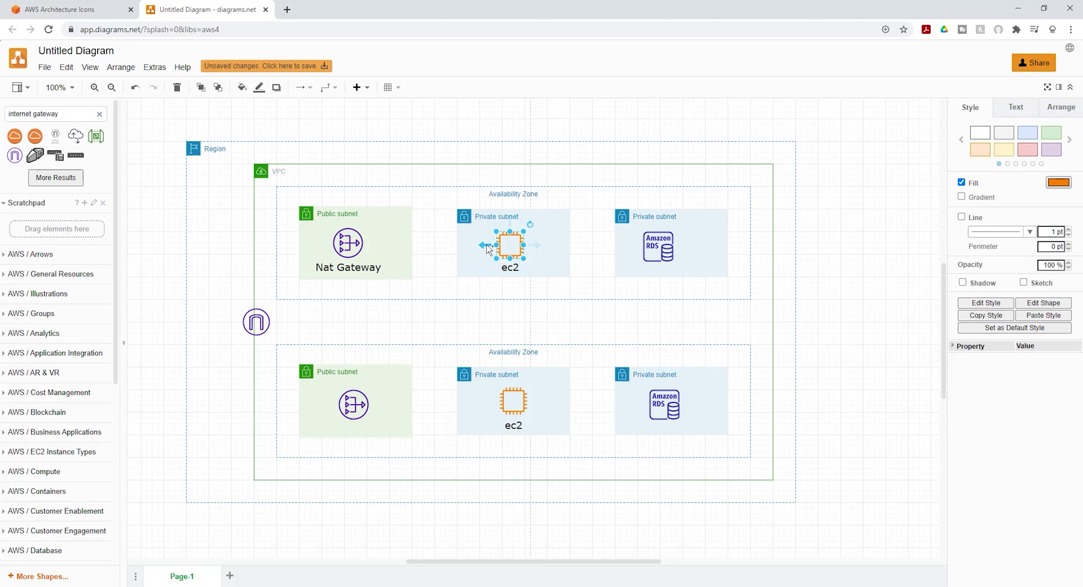
drag(485, 244, 364, 243)
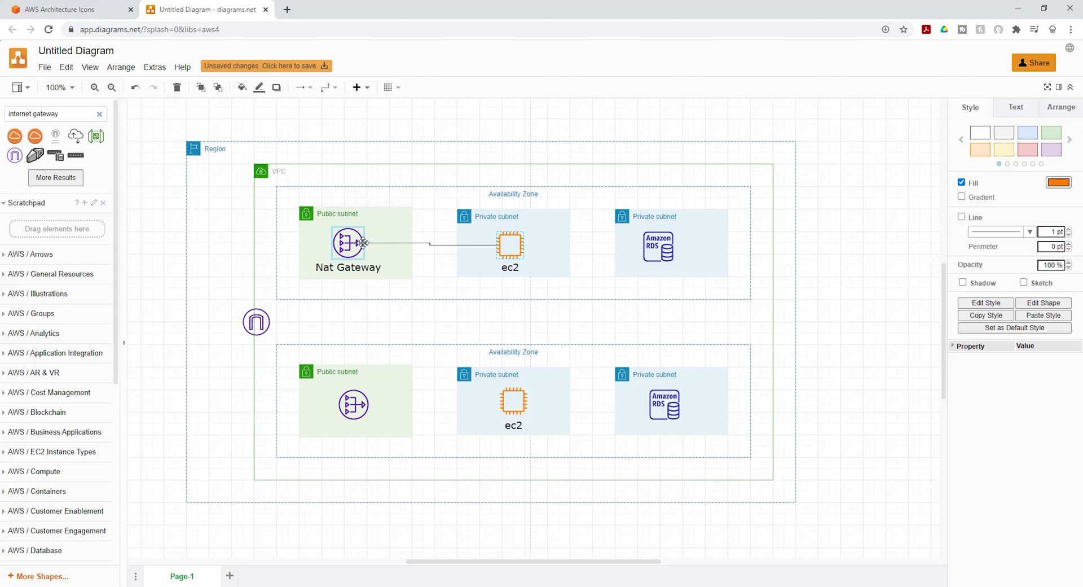
drag(364, 243, 359, 244)
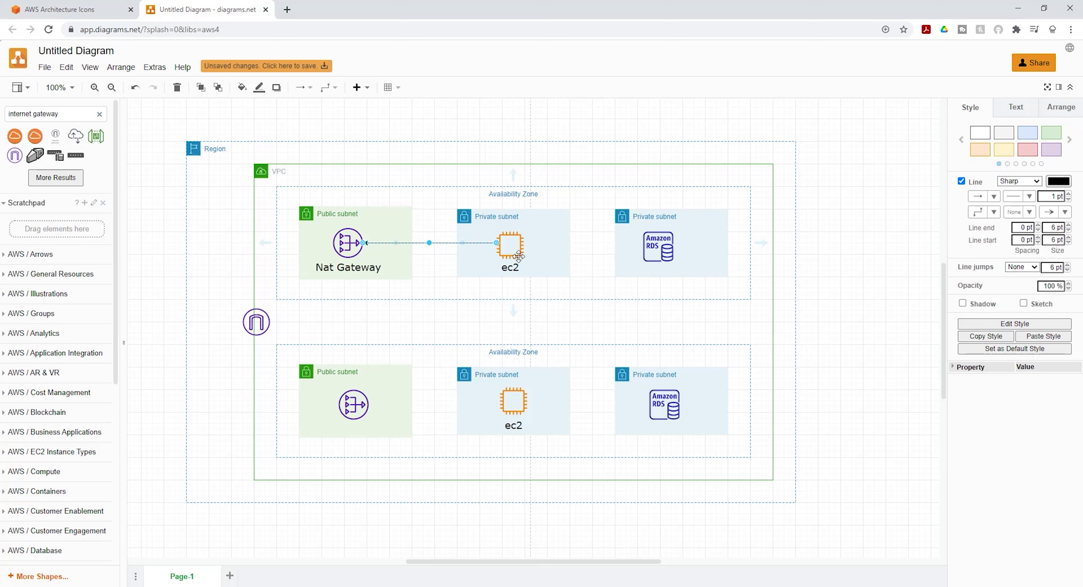
click(593, 157)
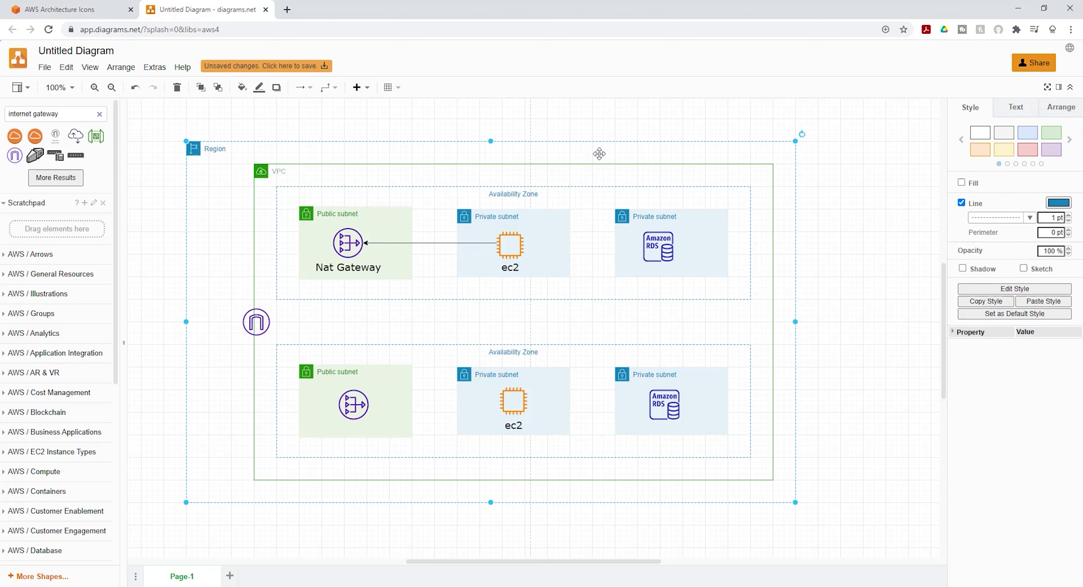
Set the upper connector's line width to 2 pt and its colour to green.
click(428, 243)
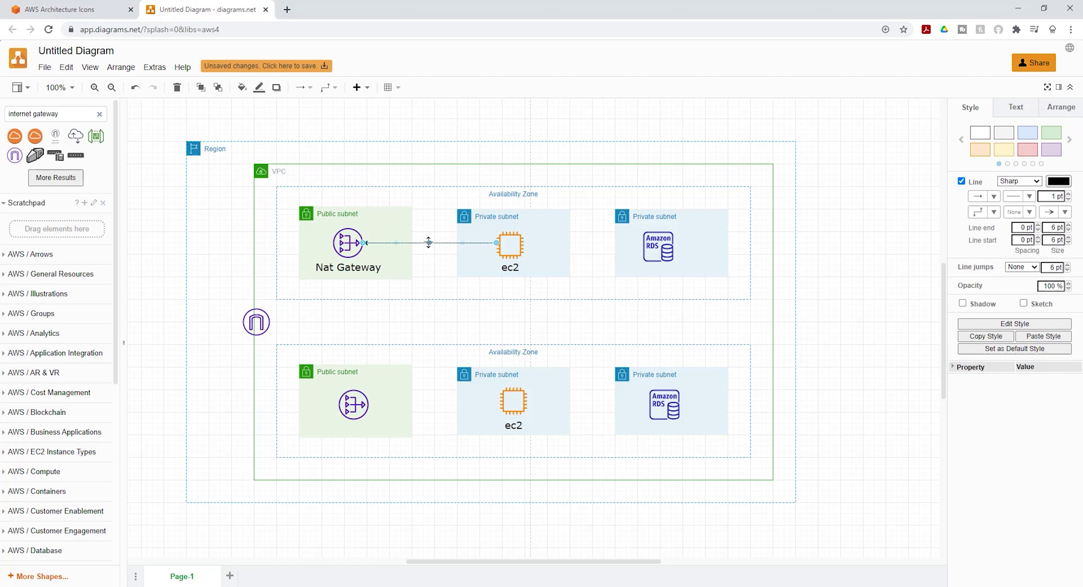
click(1068, 194)
click(1069, 194)
click(1059, 185)
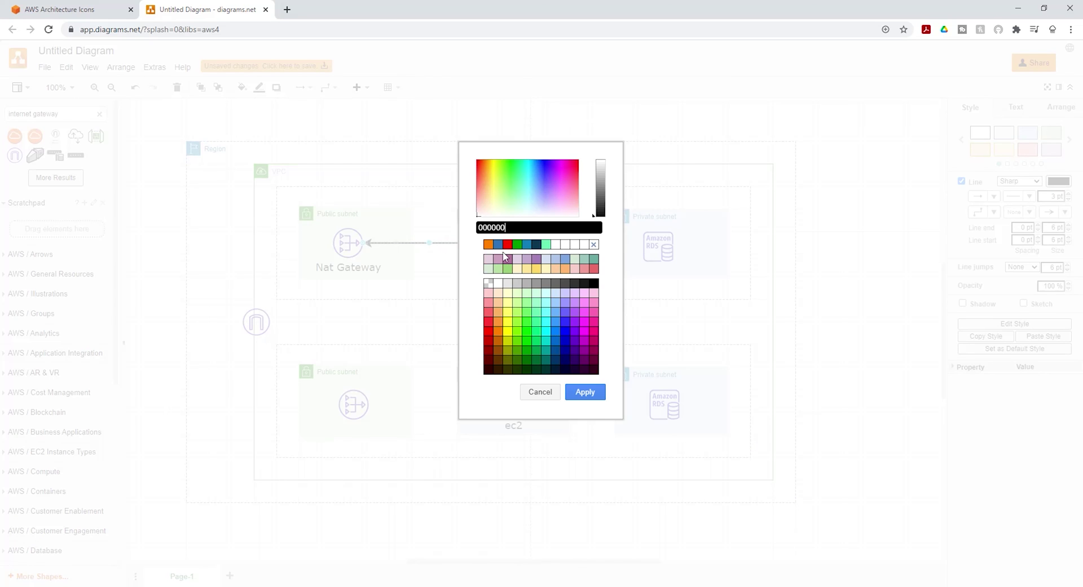
click(517, 244)
click(578, 390)
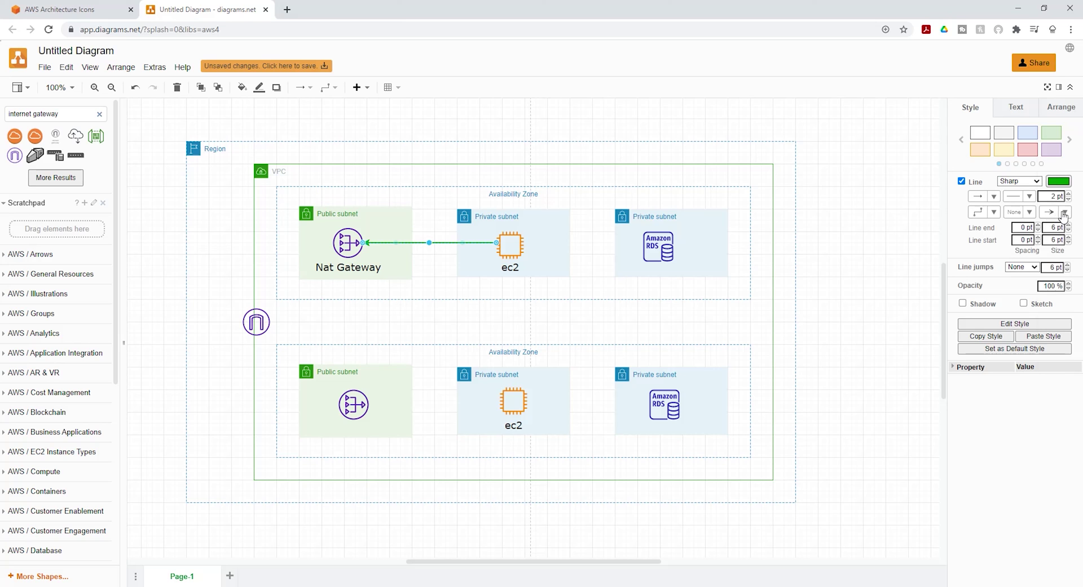
Restyle the upper connector with an open end arrowhead, a 1 pt line width and a dark grey colour.
click(1064, 213)
click(1049, 136)
click(1068, 199)
click(1067, 185)
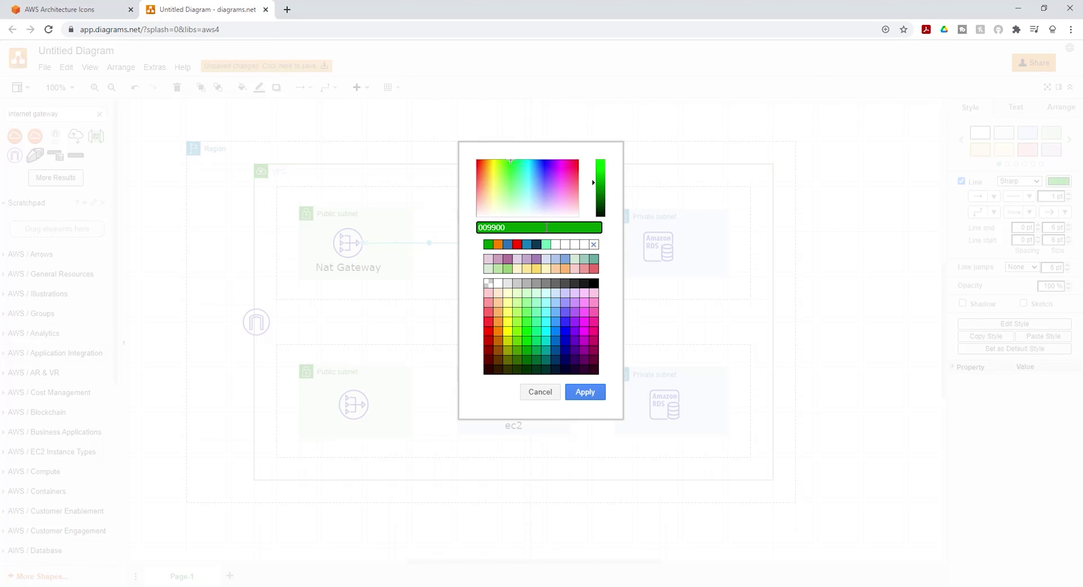
click(575, 284)
click(584, 391)
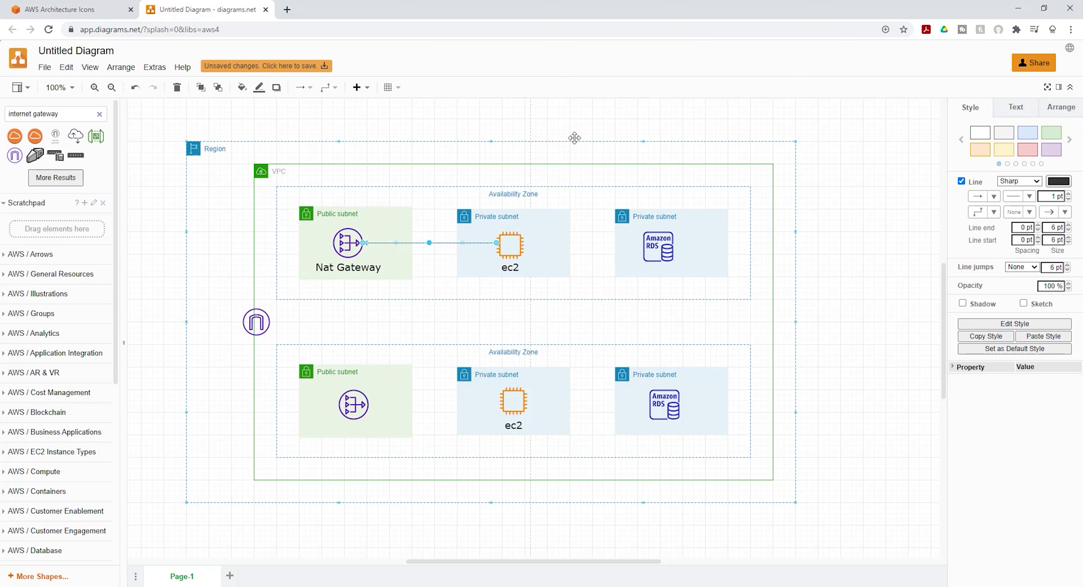
click(597, 128)
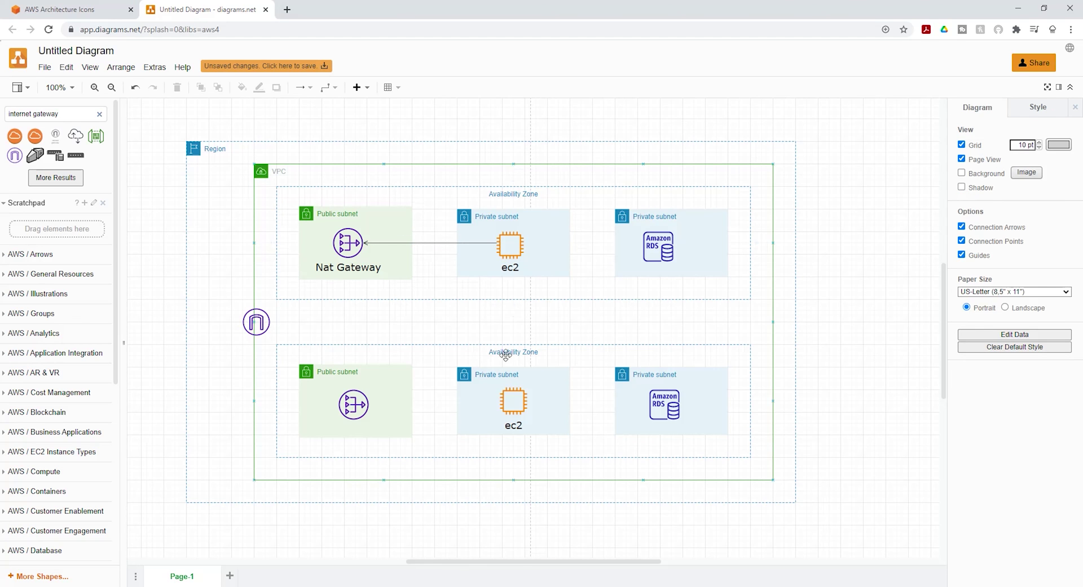
Connect the lower EC2 icon to the lower NAT gateway icon and straighten the connector into a horizontal line.
click(512, 400)
drag(487, 401, 370, 404)
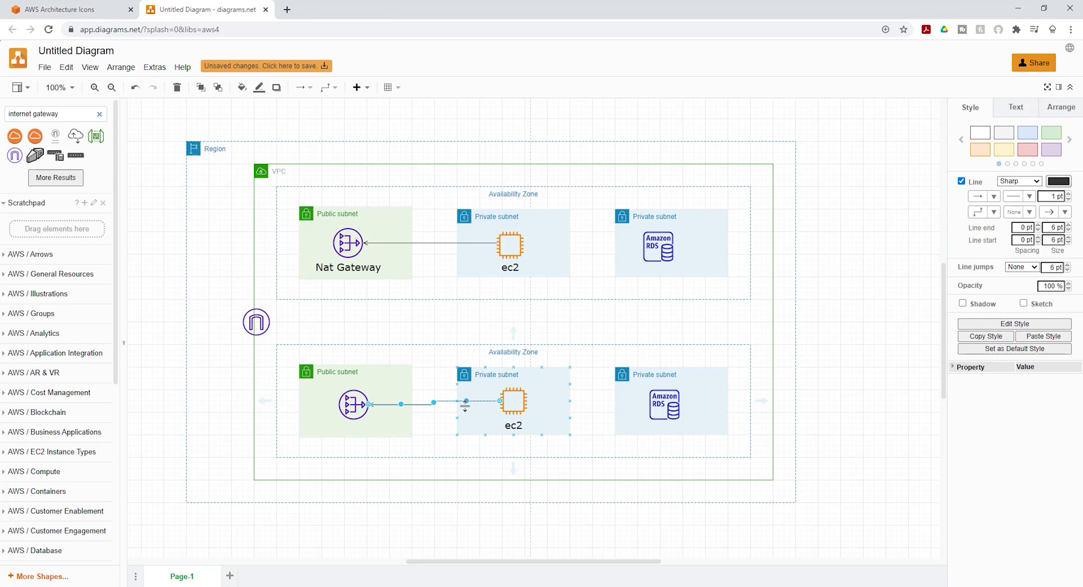
drag(466, 401, 465, 403)
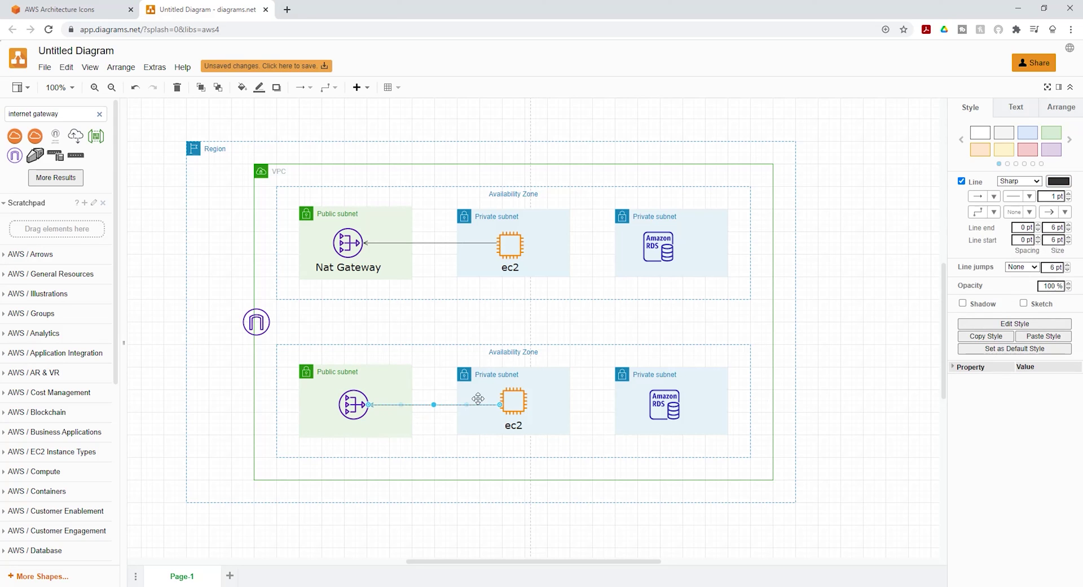
click(885, 377)
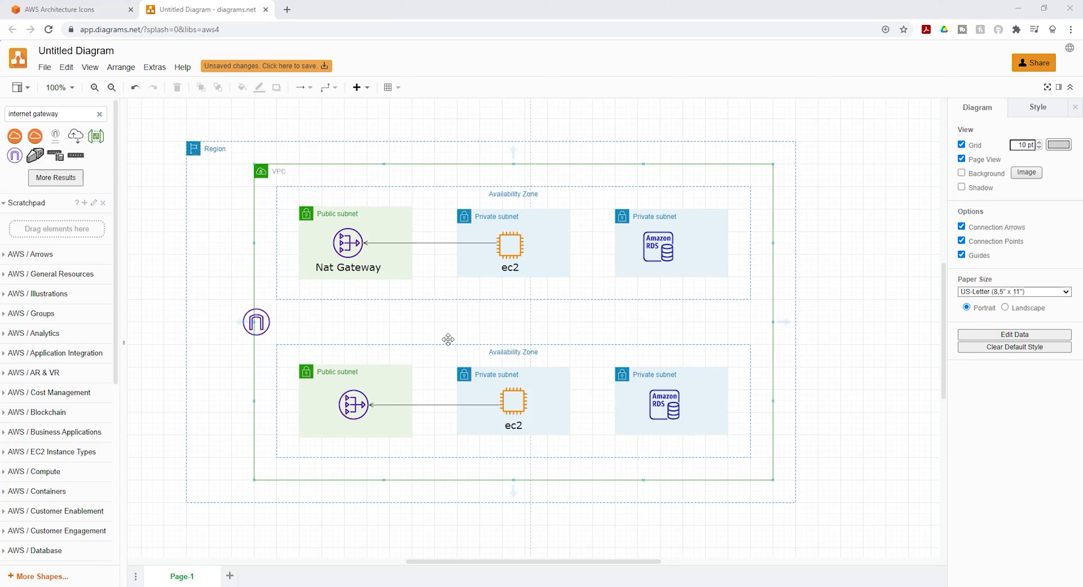
Save the diagram to the device as an XML file named "VPC" in the Desktop folder.
click(44, 68)
click(74, 154)
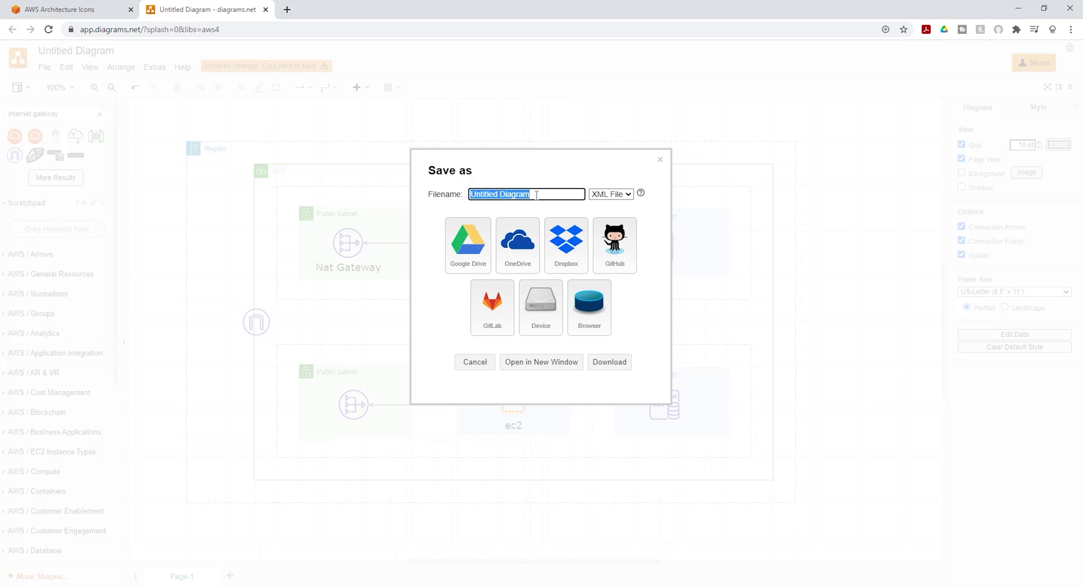
text(VPC)
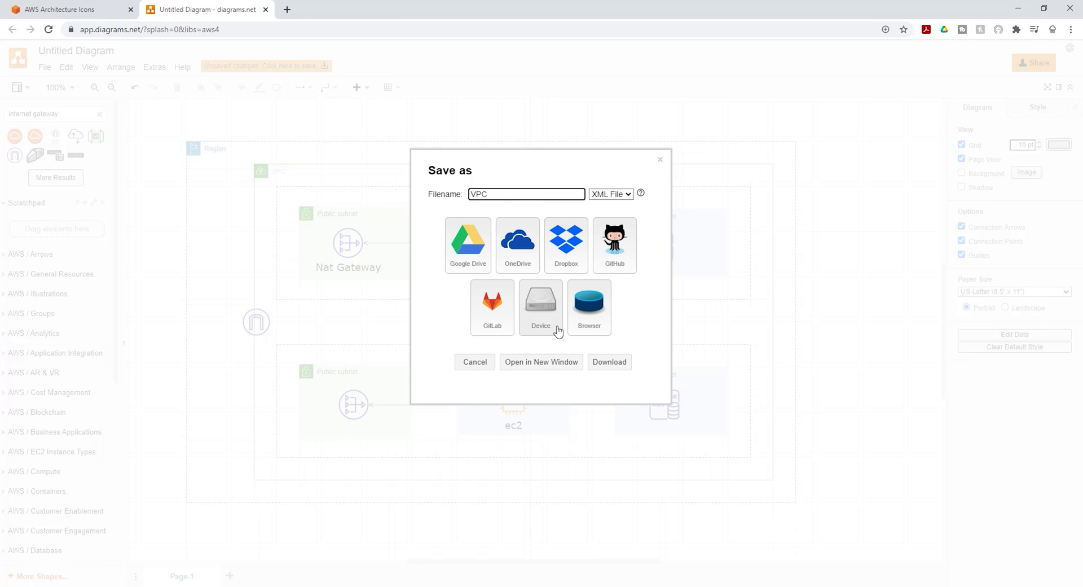
click(539, 324)
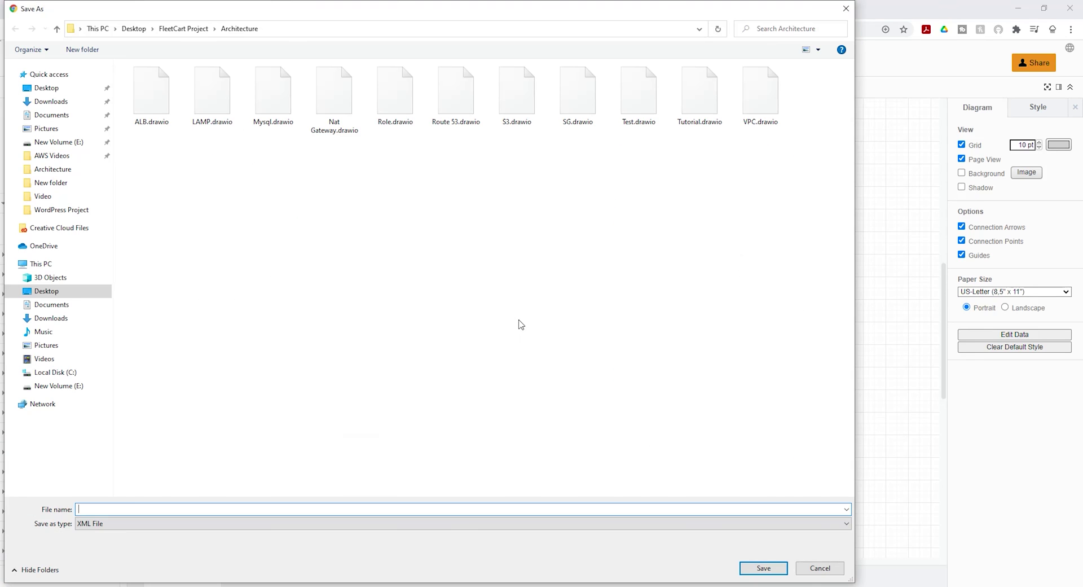
click(46, 88)
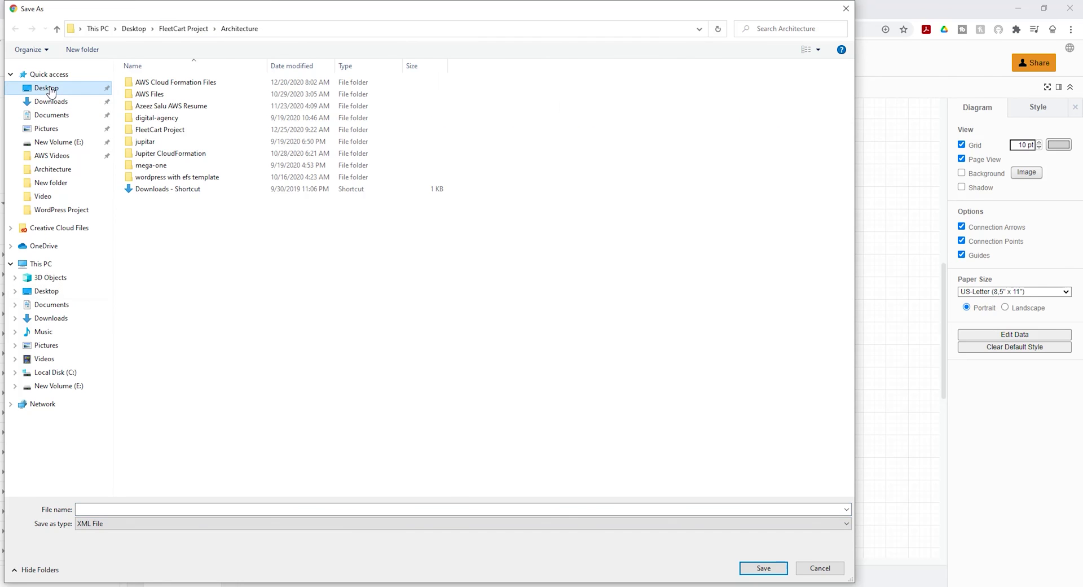
click(105, 507)
text(VPC)
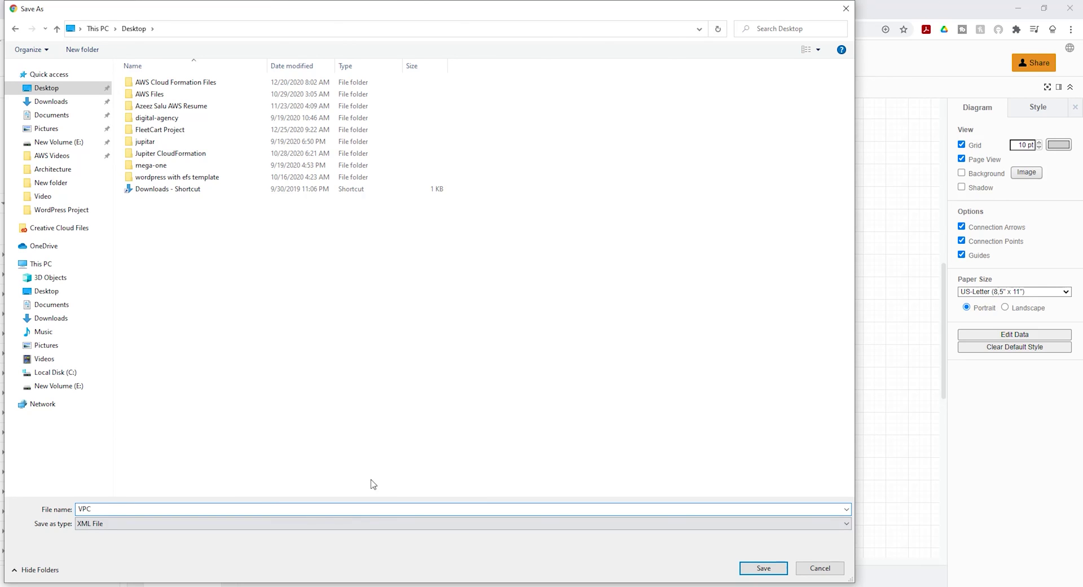
click(763, 567)
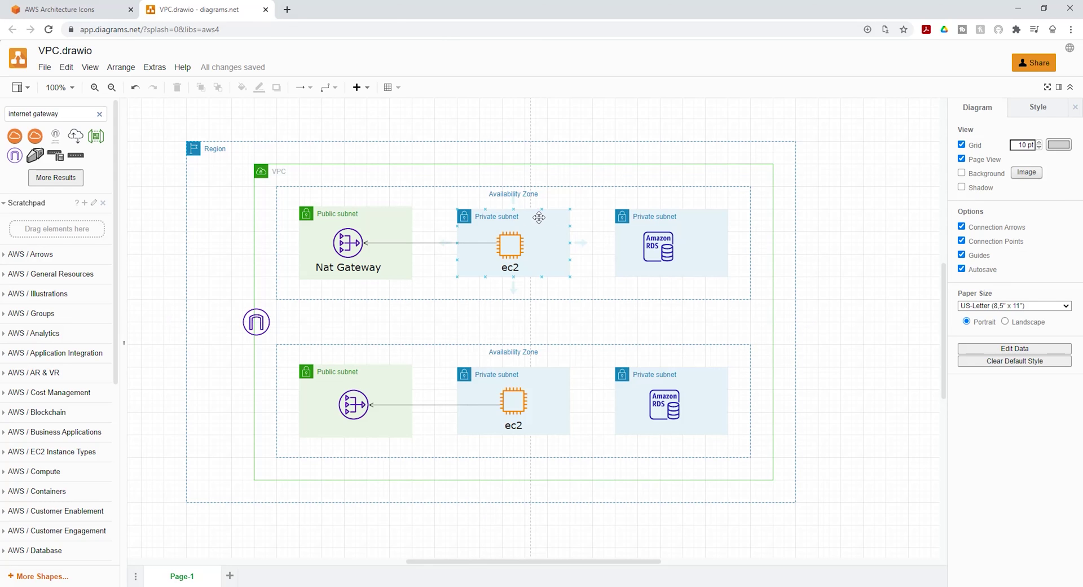
Export the diagram as a JPEG image with the default settings and save it to the device as VPC.jpg.
click(45, 67)
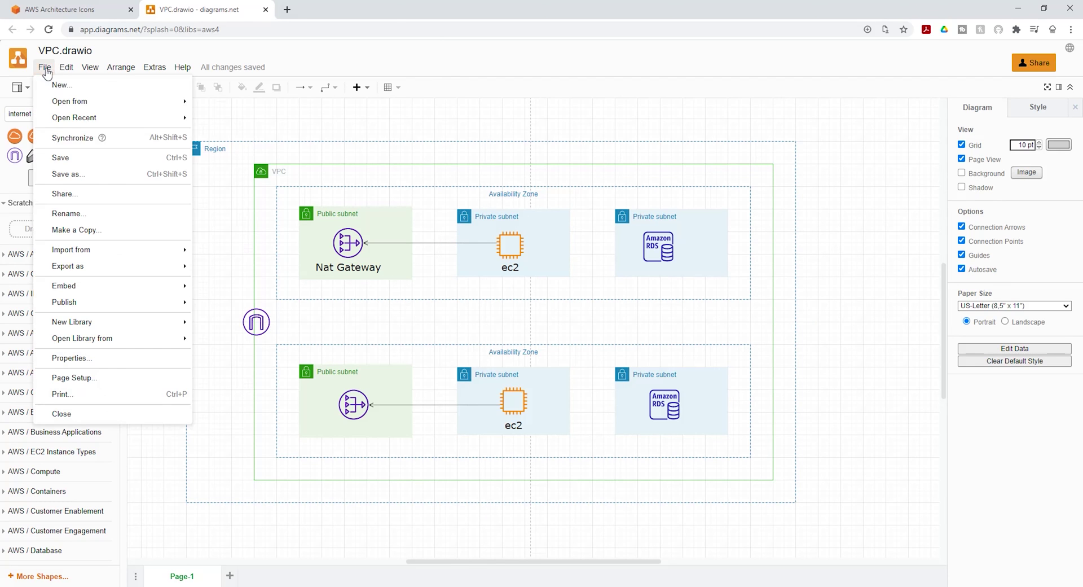
mouse_move(66, 274)
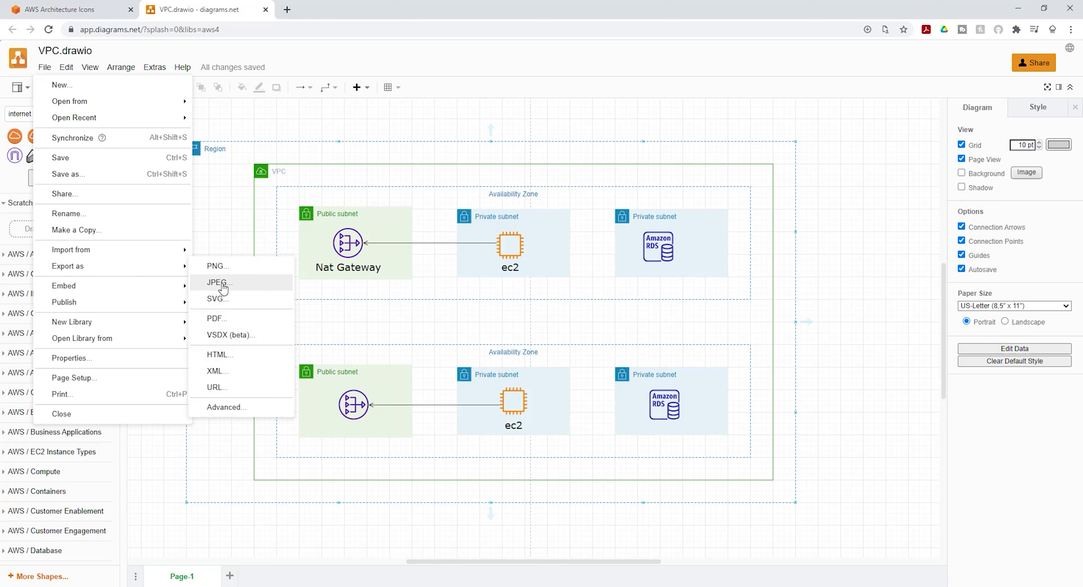
click(224, 283)
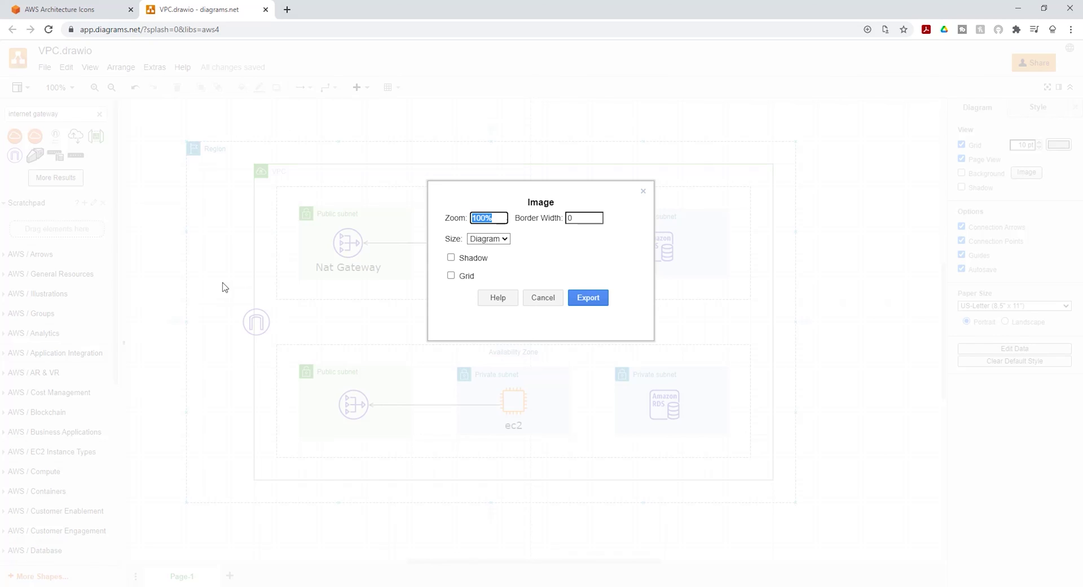
click(590, 299)
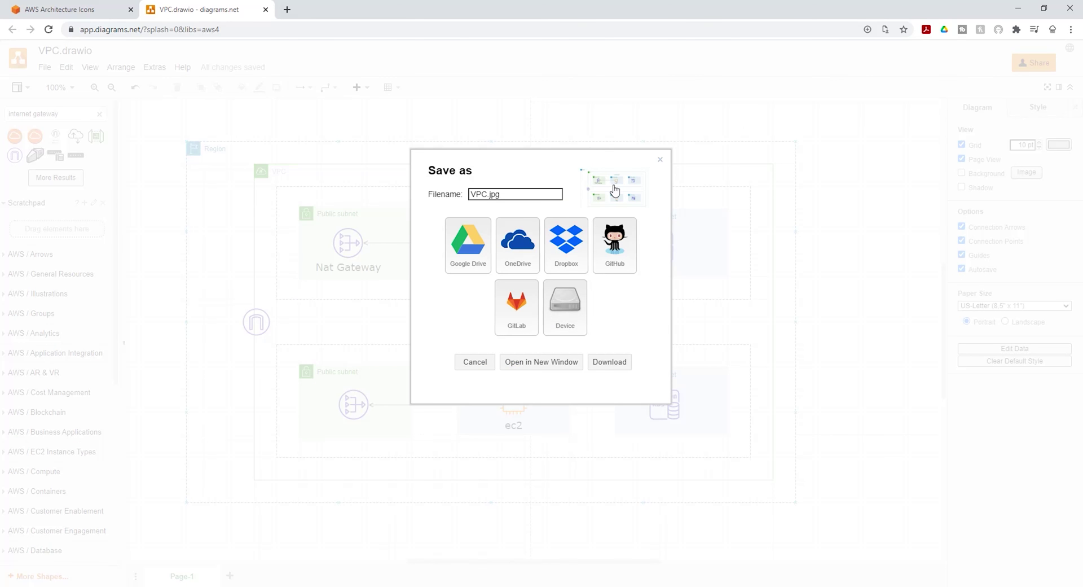
click(569, 314)
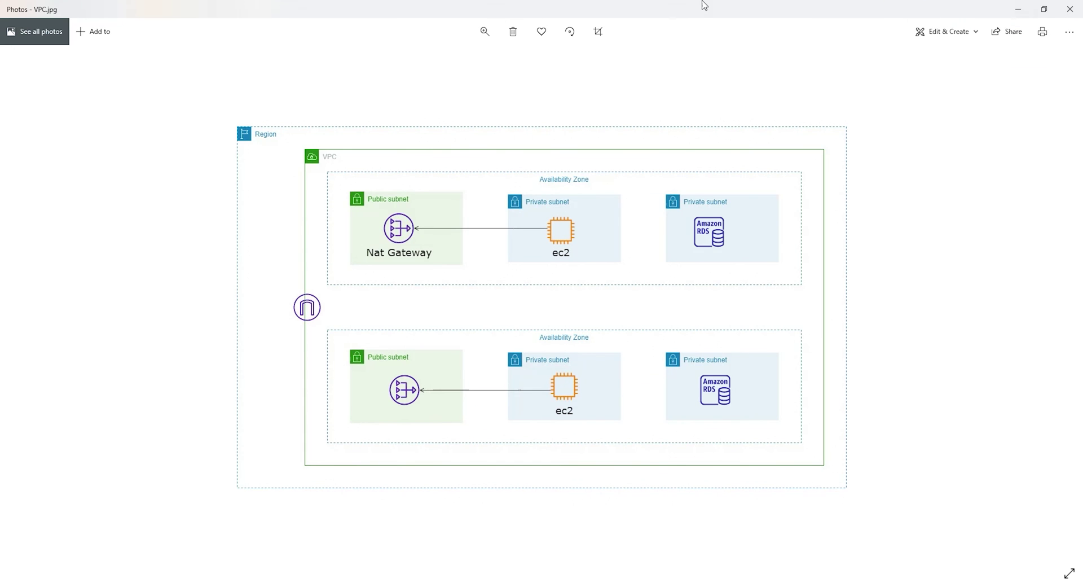